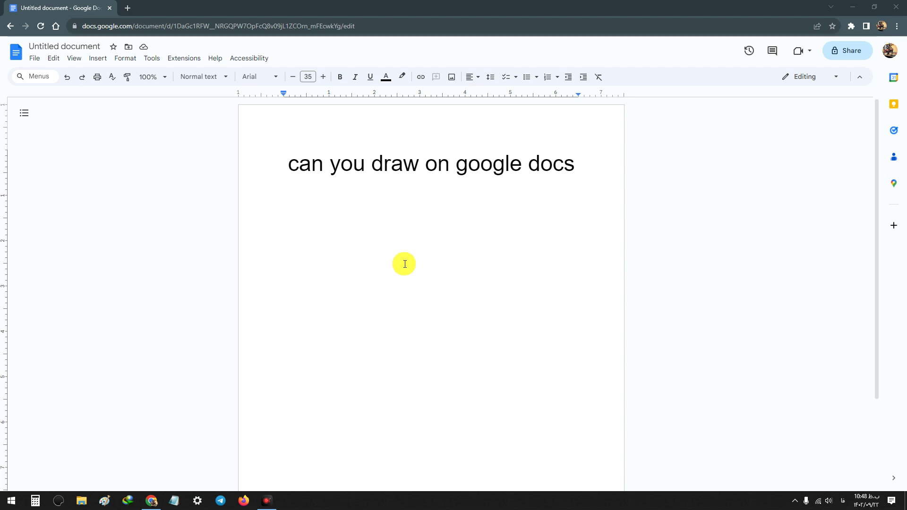
Create a new blank drawing via Insert > Drawing > New.
click(98, 59)
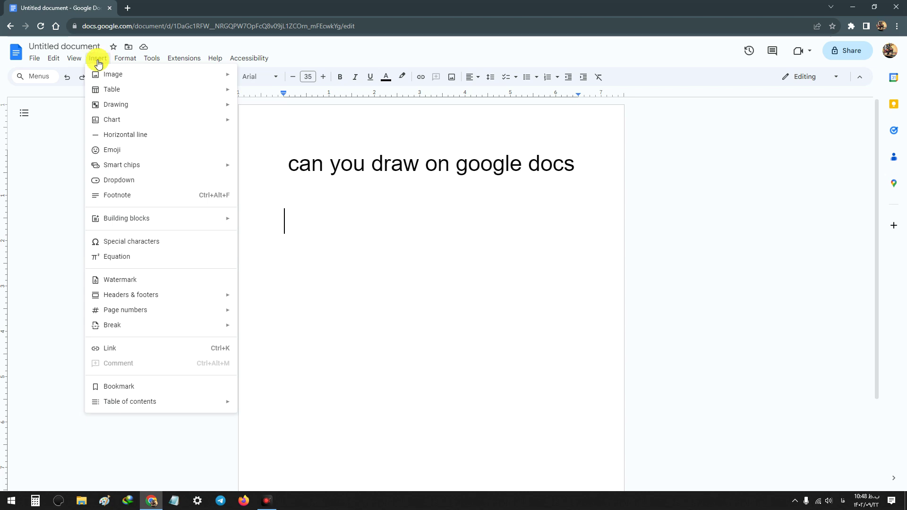
mouse_move(113, 105)
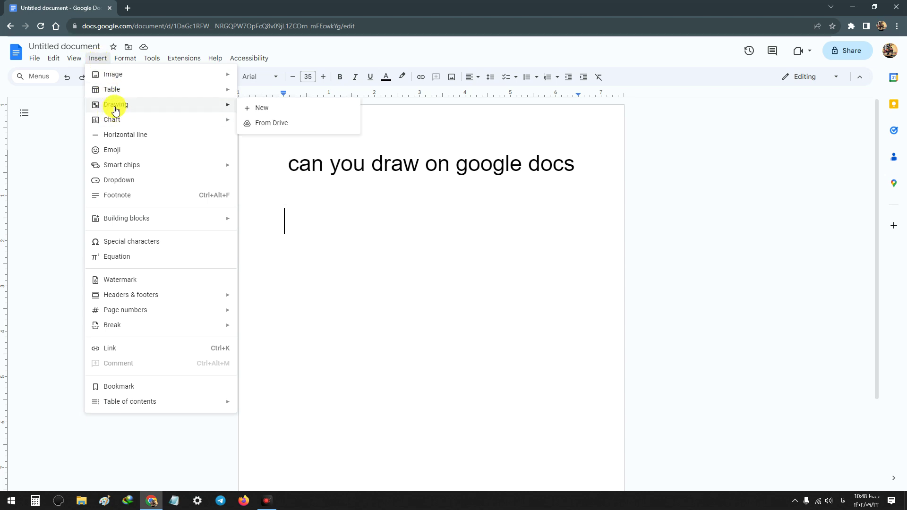
click(262, 112)
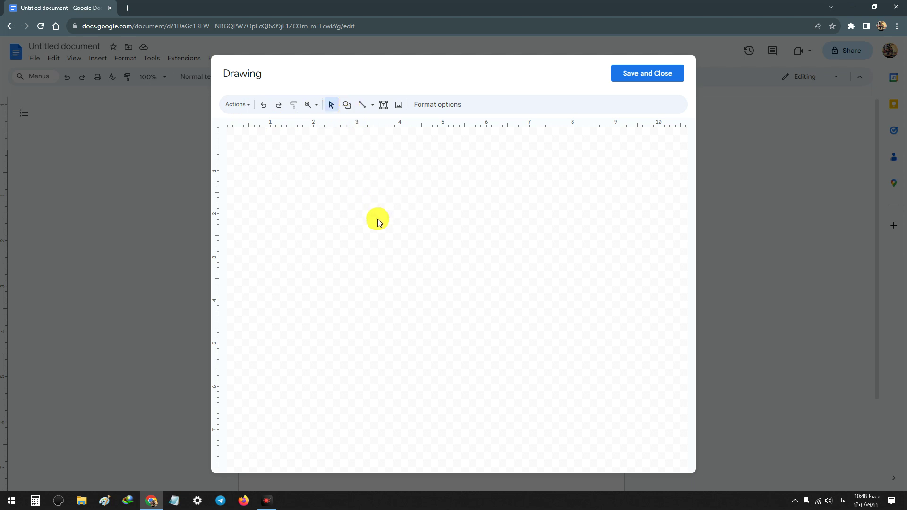
click(350, 107)
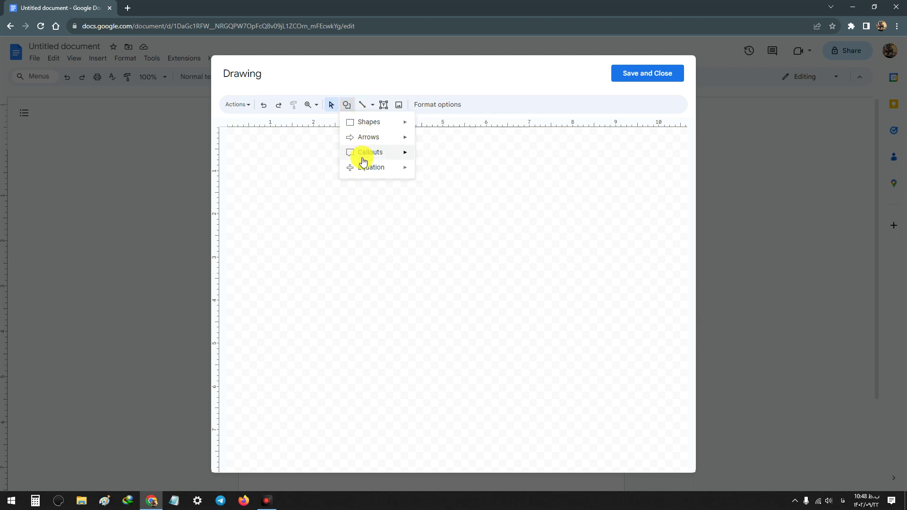
Draw a sun shape near the top centre of the canvas and nudge it slightly higher.
mouse_move(366, 124)
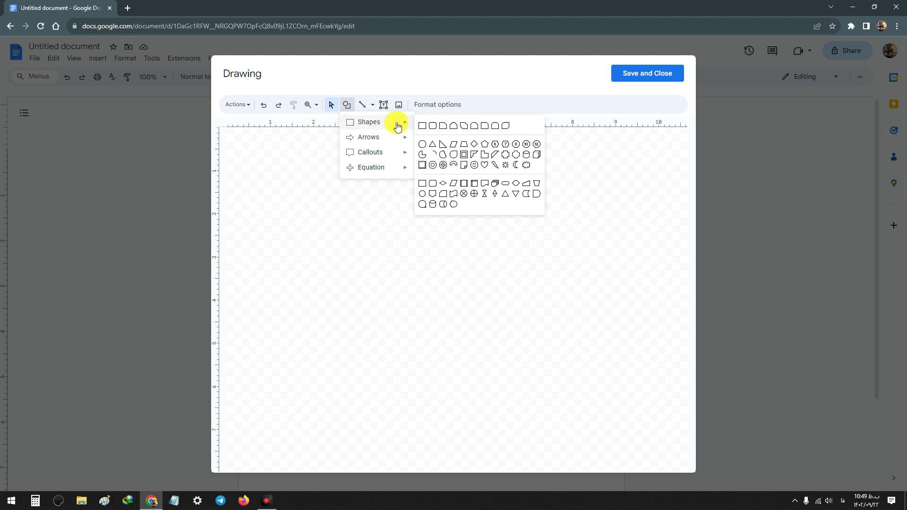
click(505, 166)
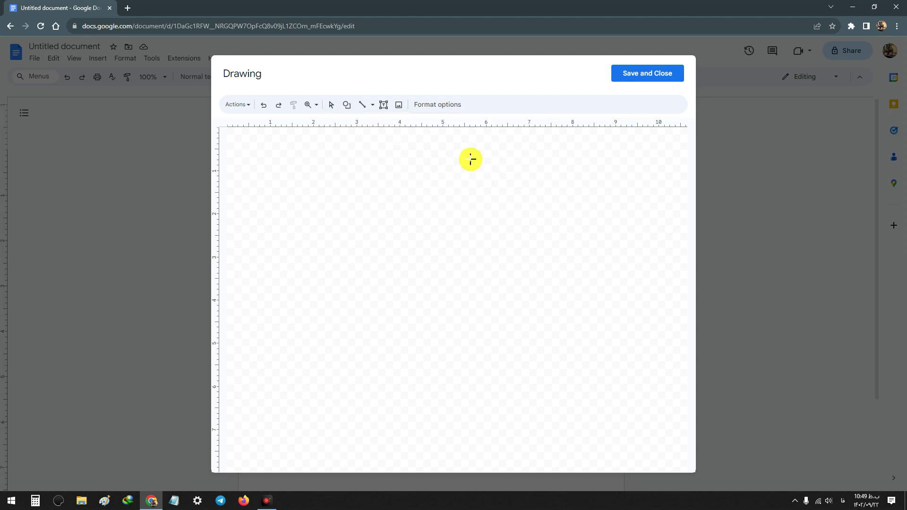
mouse_move(470, 155)
mouse_down()
mouse_move(407, 197)
mouse_move(410, 215)
mouse_move(401, 220)
mouse_up()
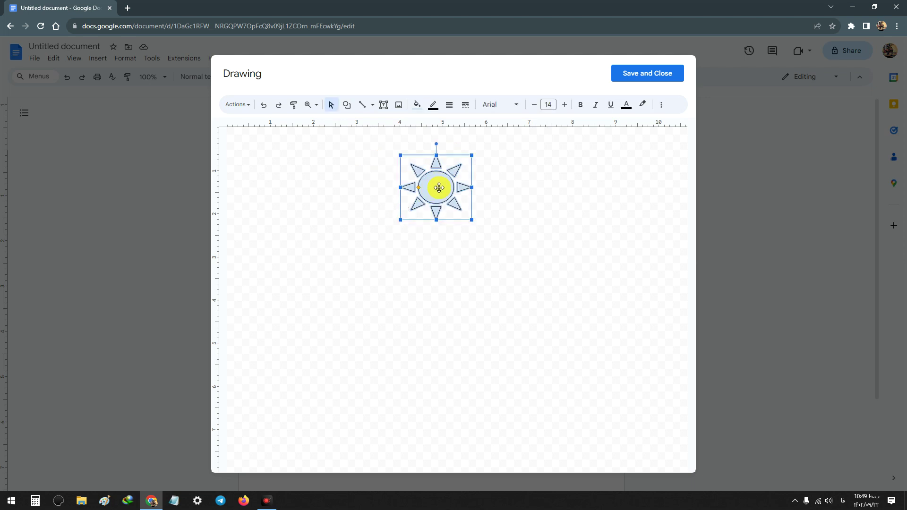
drag(439, 188, 441, 174)
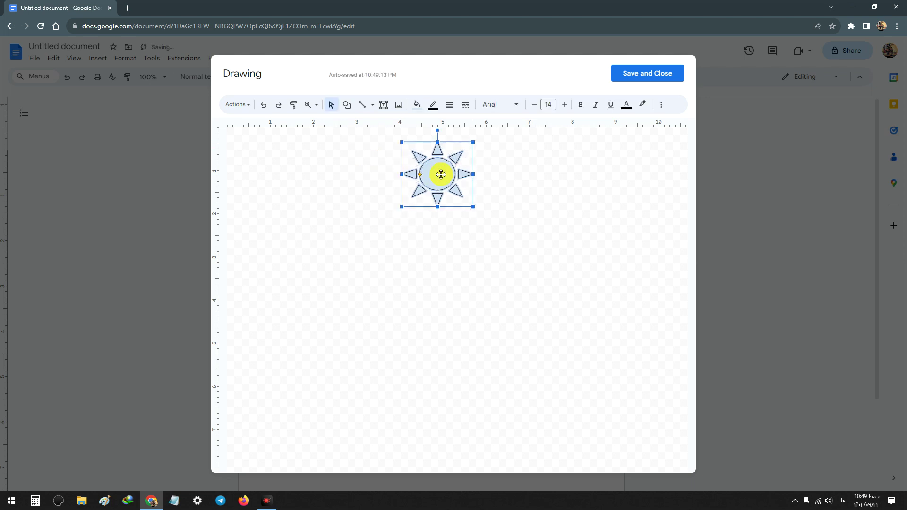
click(488, 178)
Fill the sun with yellow.
click(436, 176)
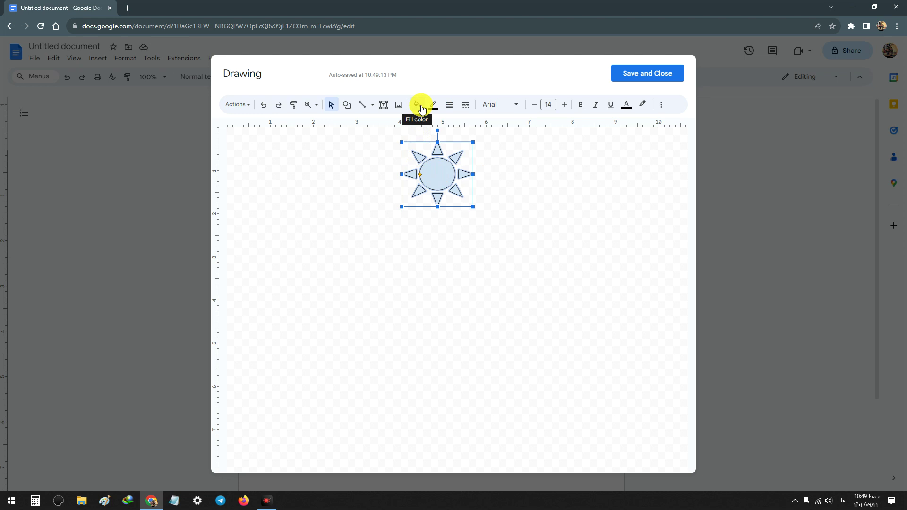
click(422, 107)
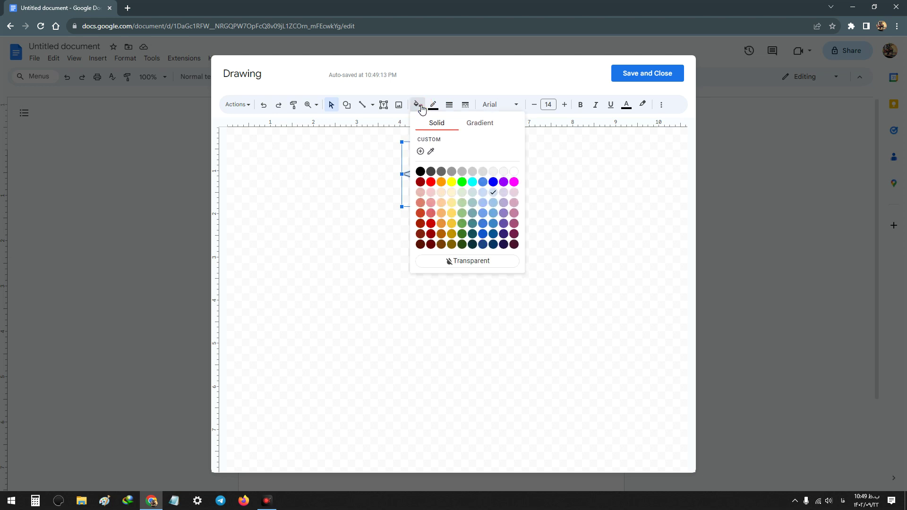
click(451, 185)
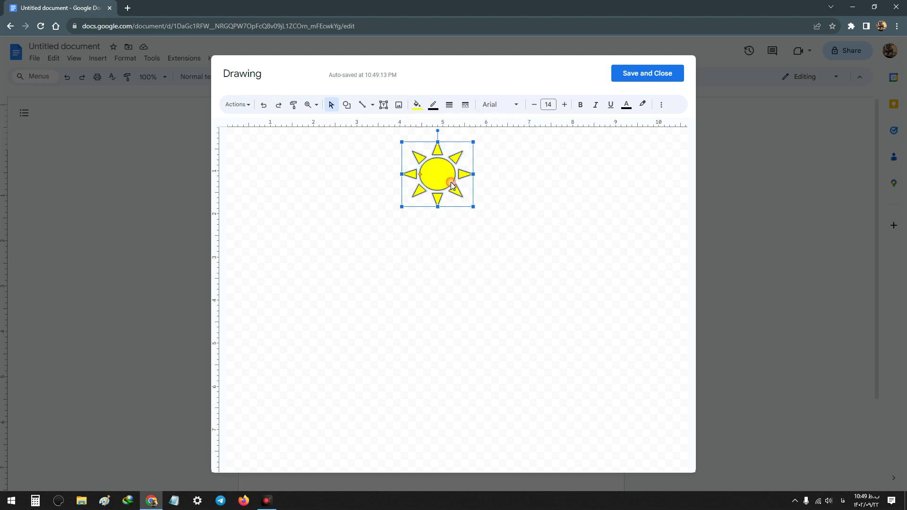
click(492, 150)
Give the sun a red outline and shift it slightly to the right.
click(435, 167)
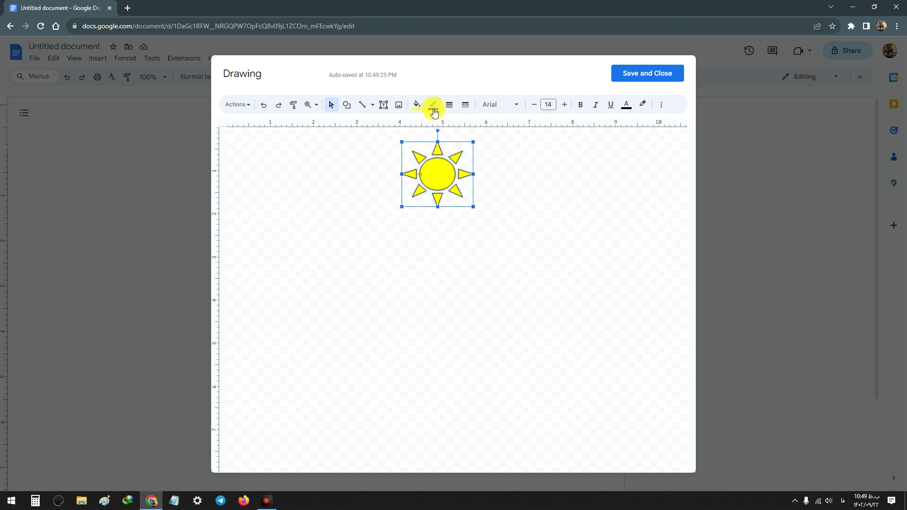
click(439, 110)
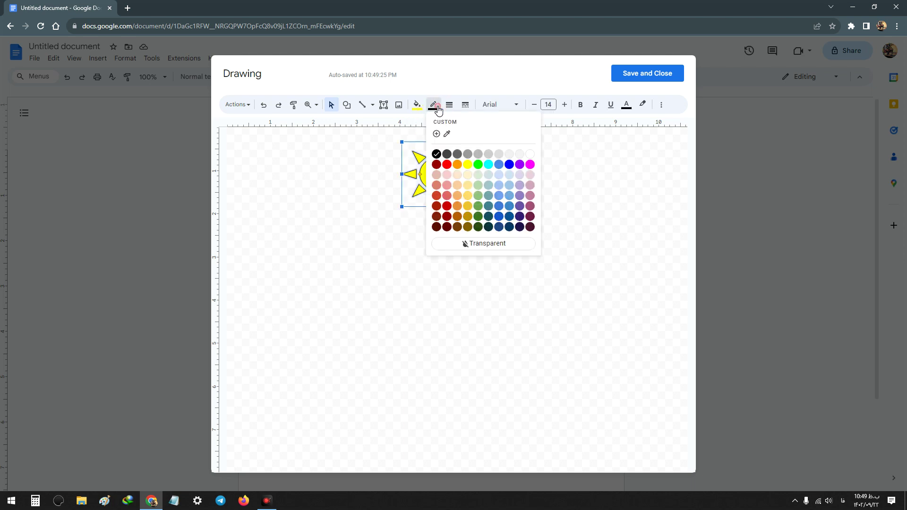
click(447, 166)
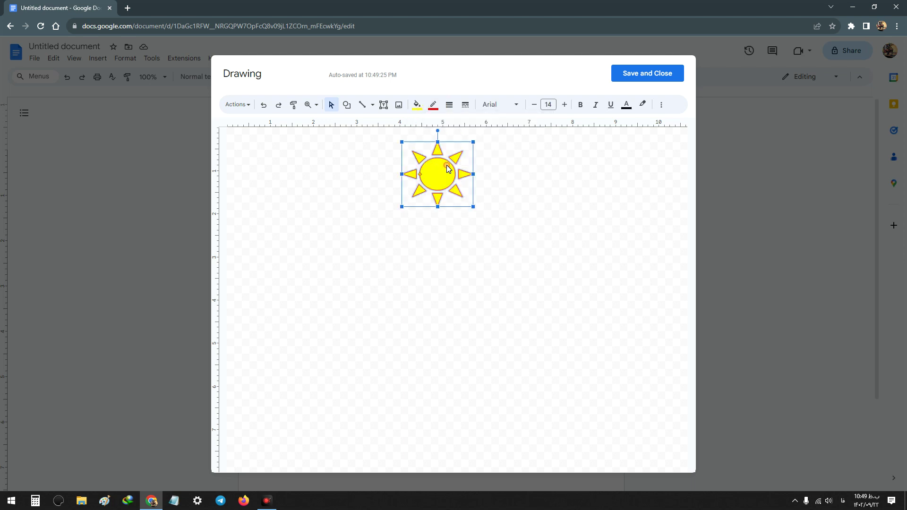
drag(438, 176, 443, 177)
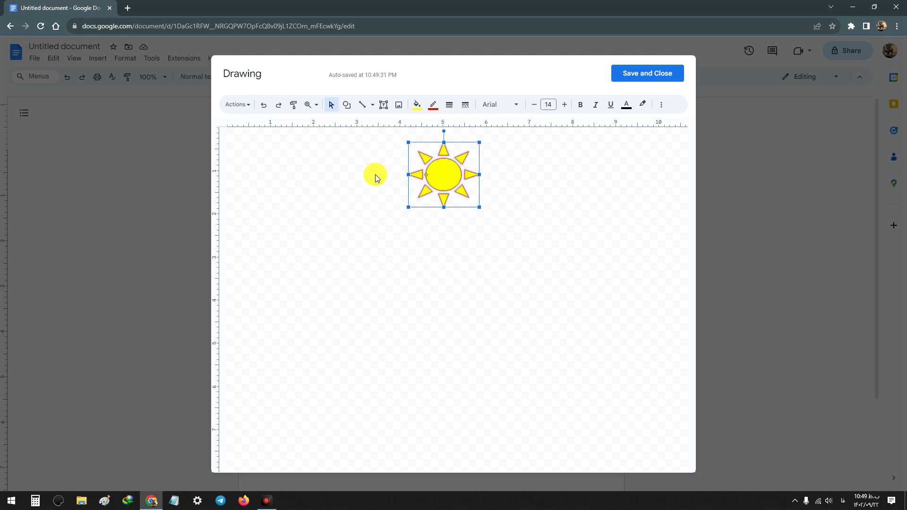
click(375, 163)
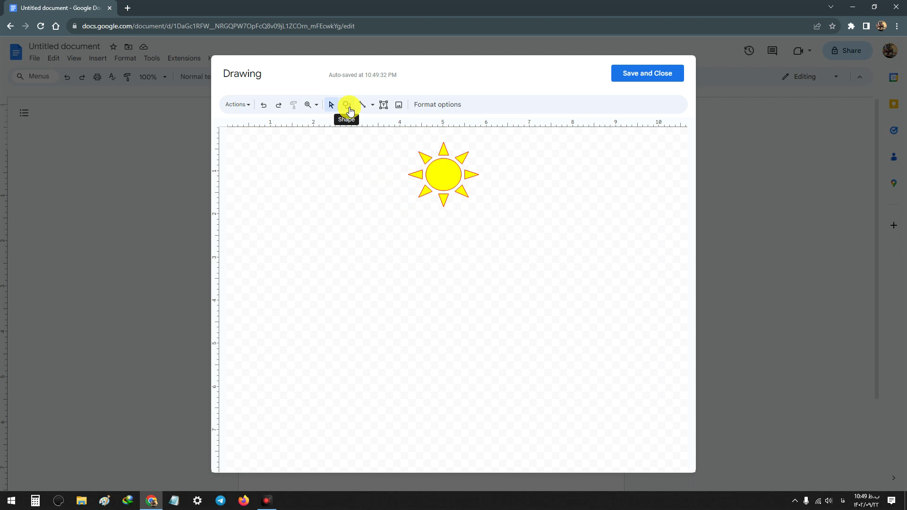
With the Line tool, draw the left, top, right and bottom sides of a square under the sun.
click(373, 105)
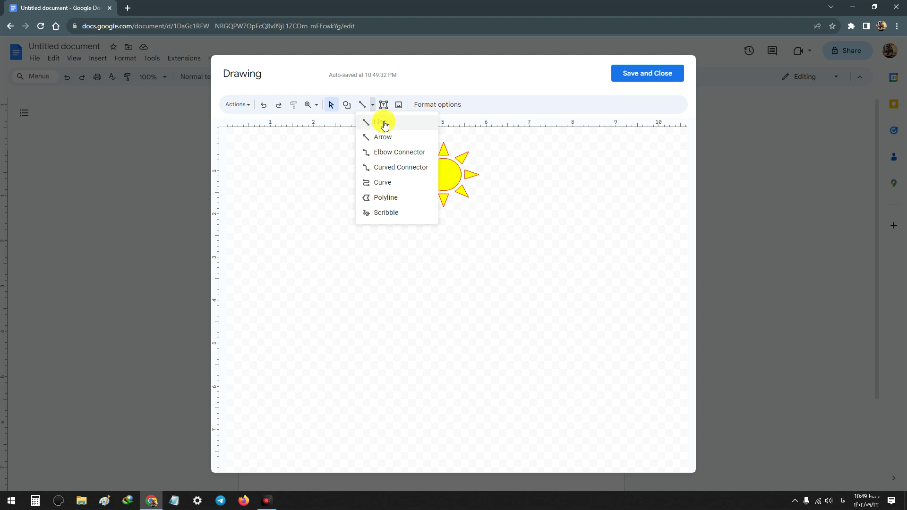
click(384, 123)
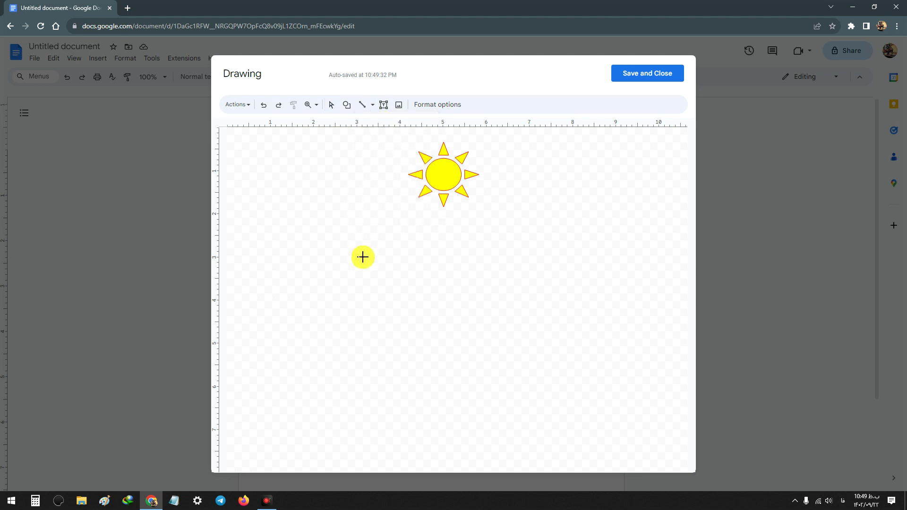
drag(358, 293, 361, 297)
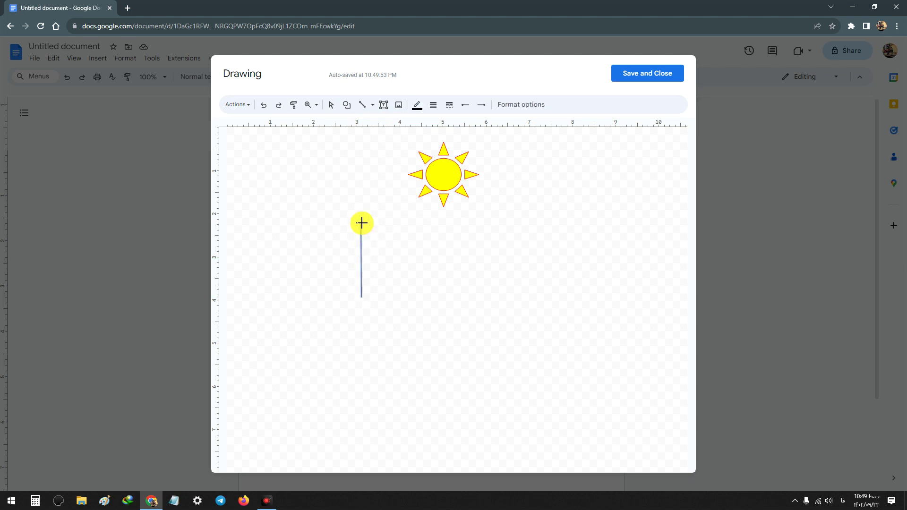
drag(361, 223, 428, 259)
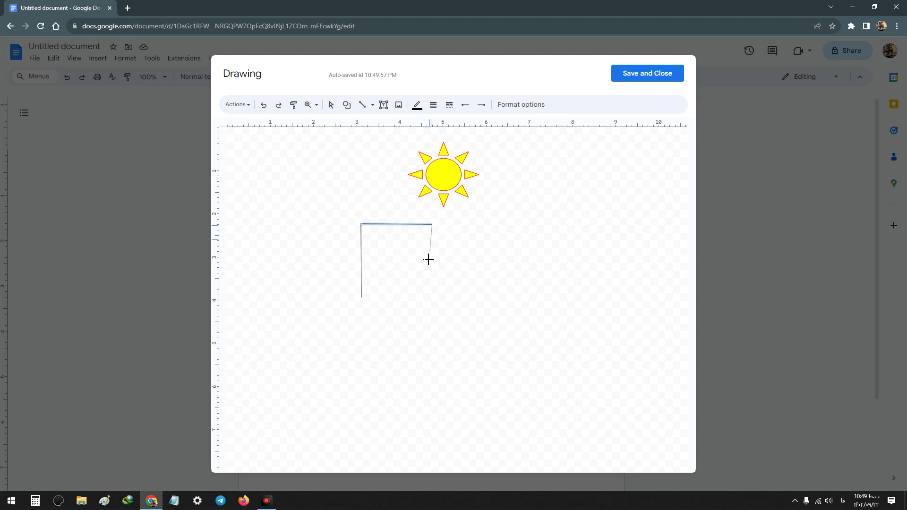
drag(432, 295, 430, 294)
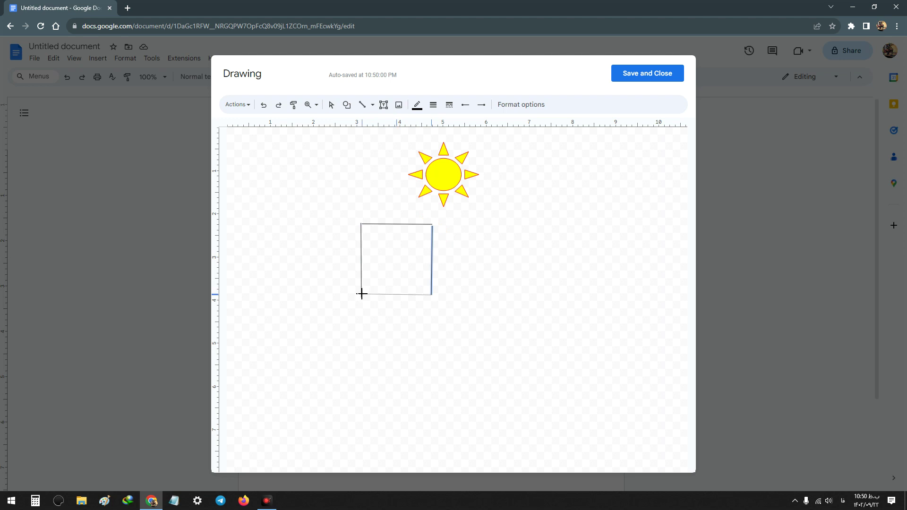
drag(361, 294, 362, 294)
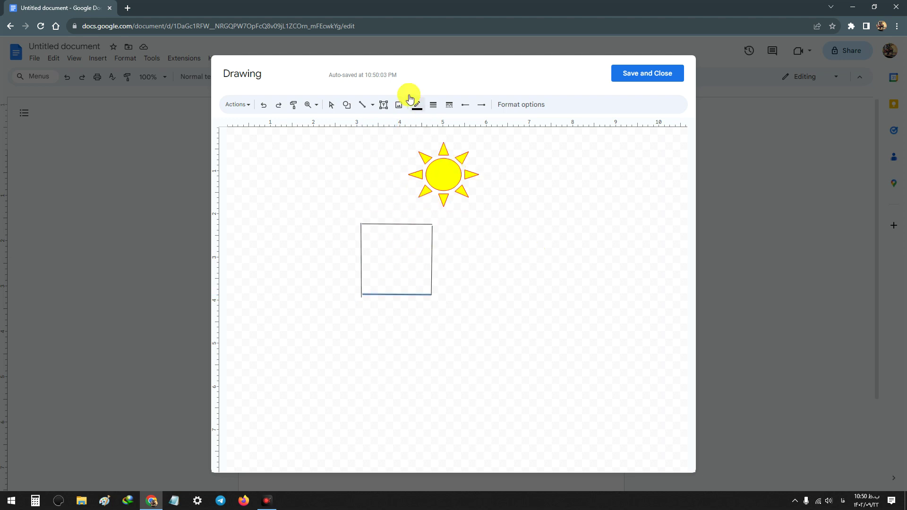
Draw an arrow pointing up toward the sun.
click(372, 104)
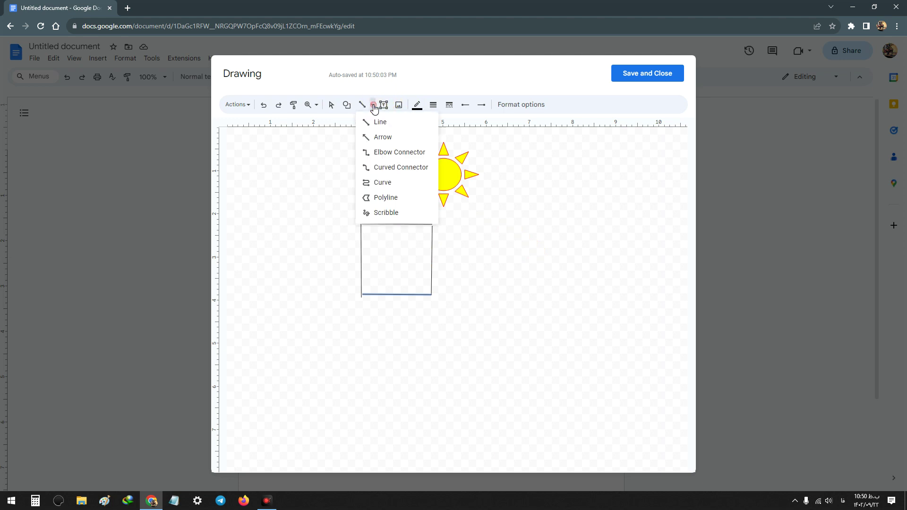
click(380, 138)
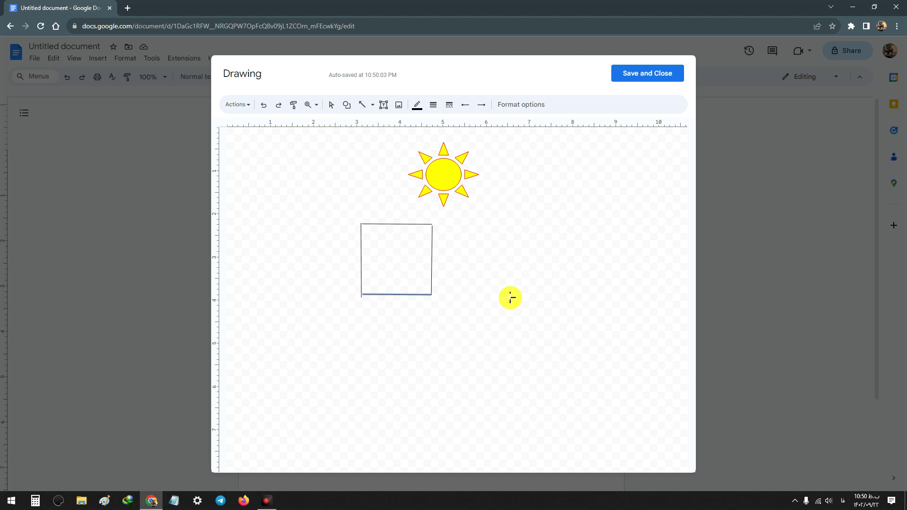
mouse_move(539, 306)
mouse_down()
mouse_move(467, 237)
mouse_move(459, 211)
mouse_up()
click(466, 253)
Add arrows pointing at the square's lower-right corner and up to the right.
drag(518, 339, 490, 322)
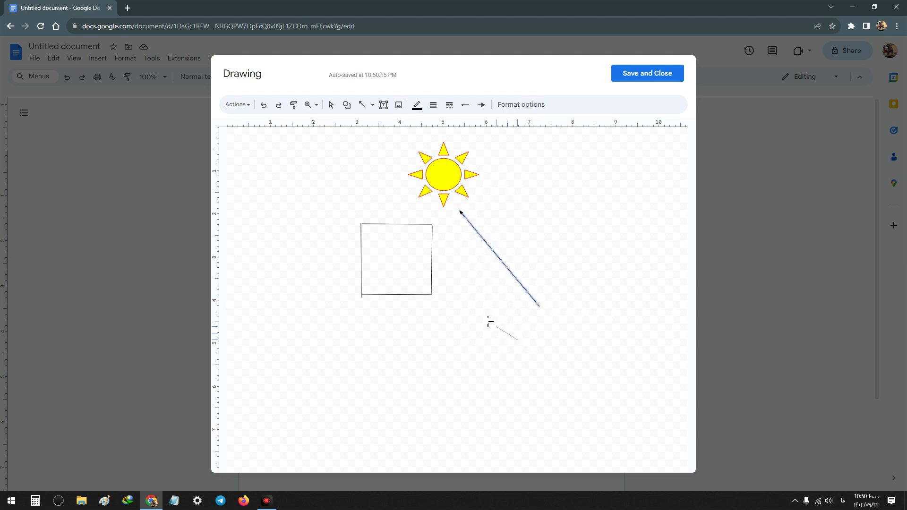
drag(441, 290, 440, 290)
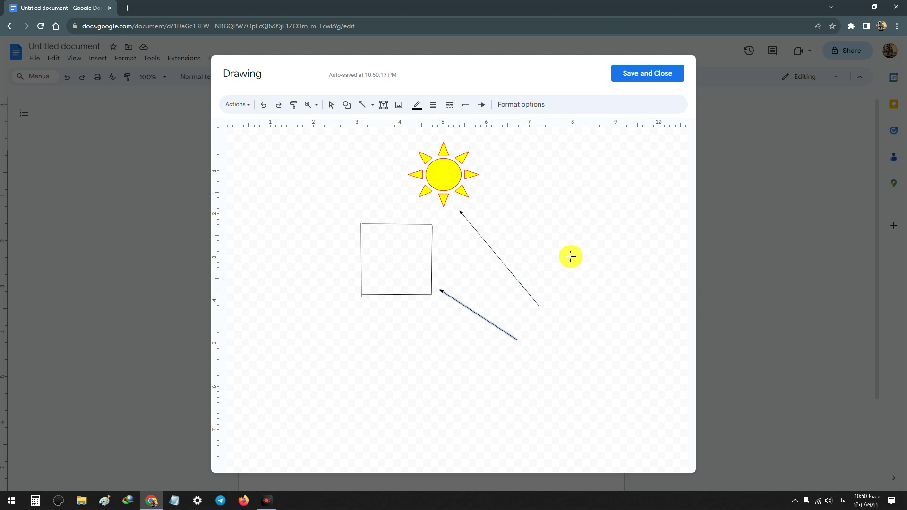
drag(556, 255, 627, 179)
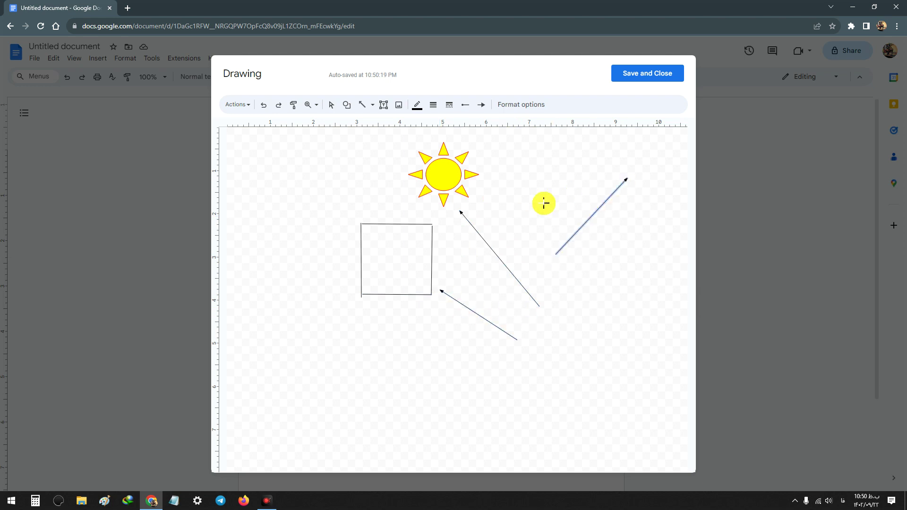
click(442, 176)
click(553, 218)
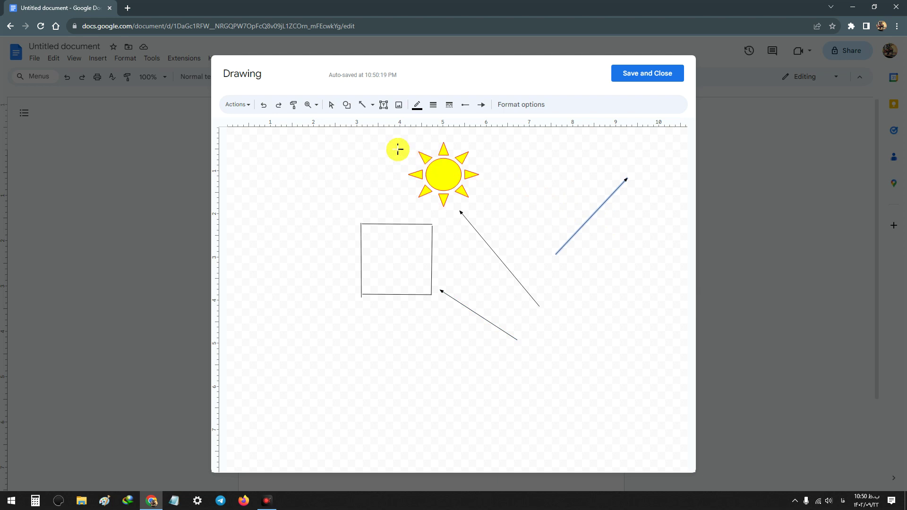
click(373, 105)
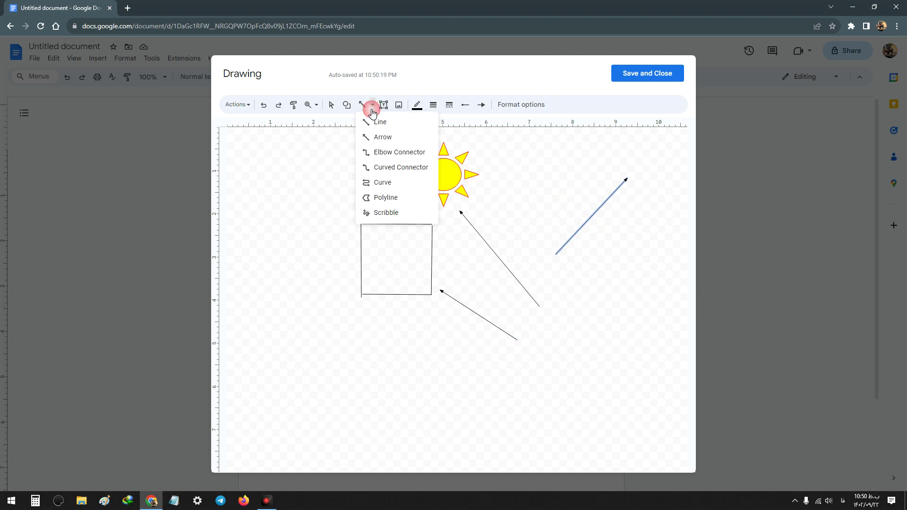
Draw three elbow connectors with arrowheads beside and to the right of the sun.
click(388, 154)
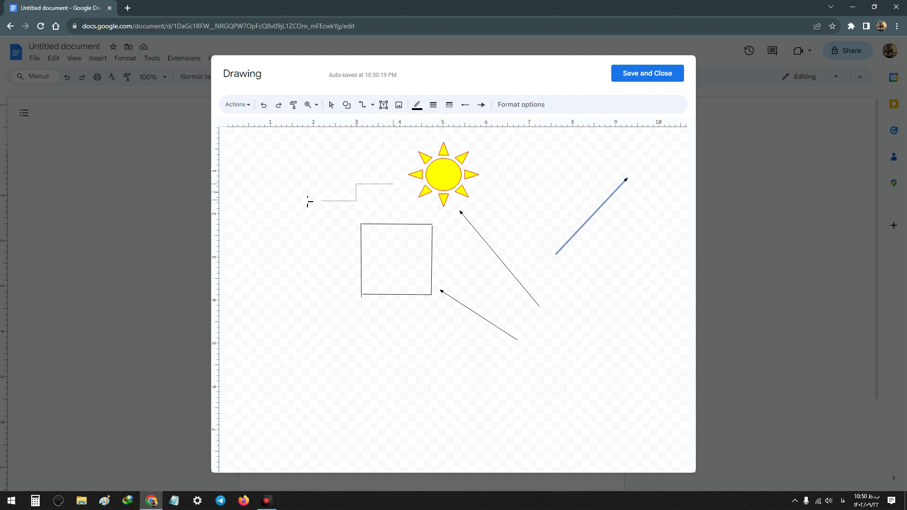
mouse_move(309, 202)
mouse_down()
mouse_move(299, 251)
mouse_move(346, 278)
mouse_move(448, 255)
mouse_up()
drag(494, 195, 546, 201)
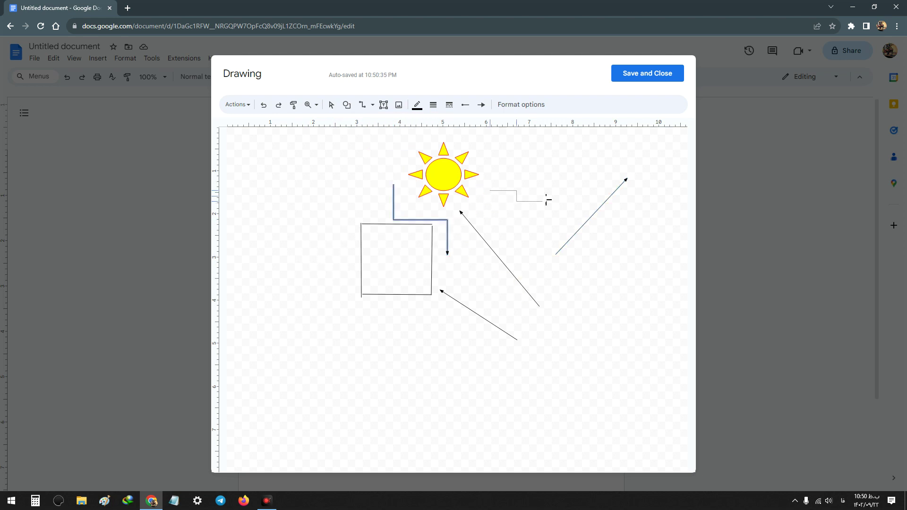
drag(554, 235, 550, 255)
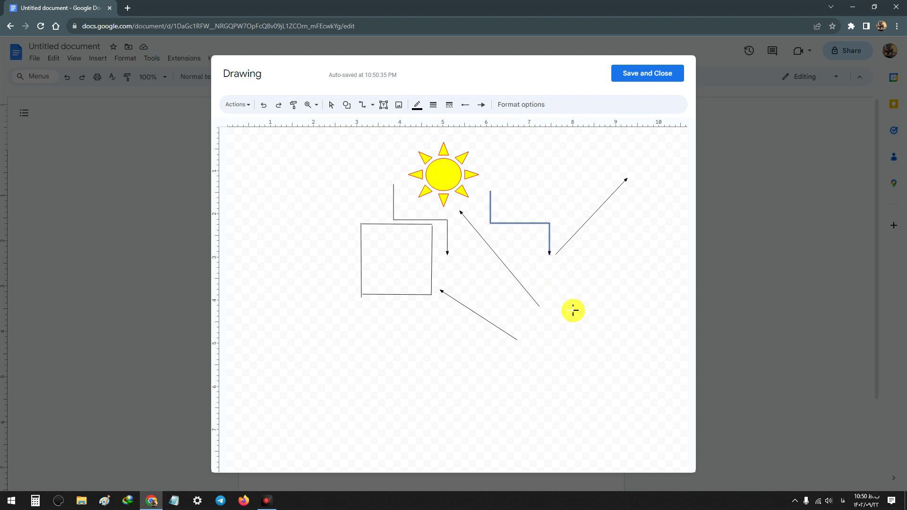
mouse_move(488, 169)
mouse_down()
mouse_move(637, 162)
mouse_move(638, 206)
mouse_up()
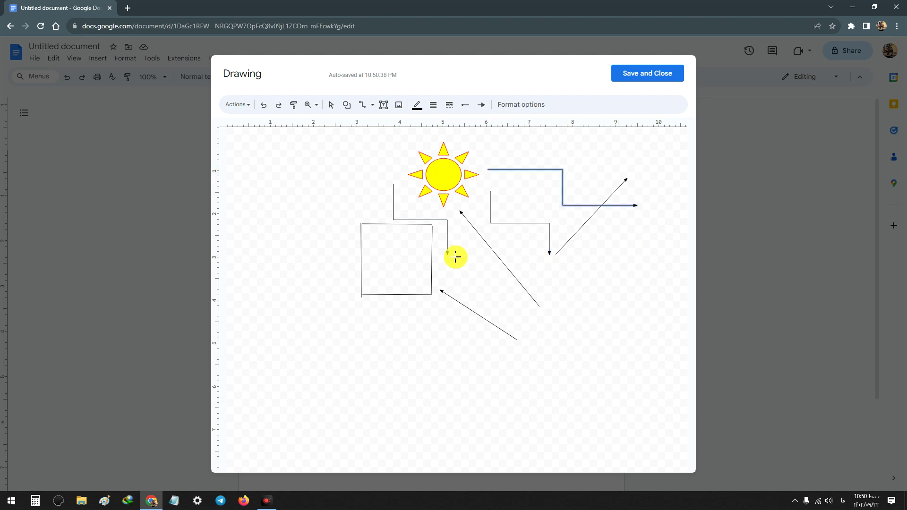
drag(455, 258, 455, 257)
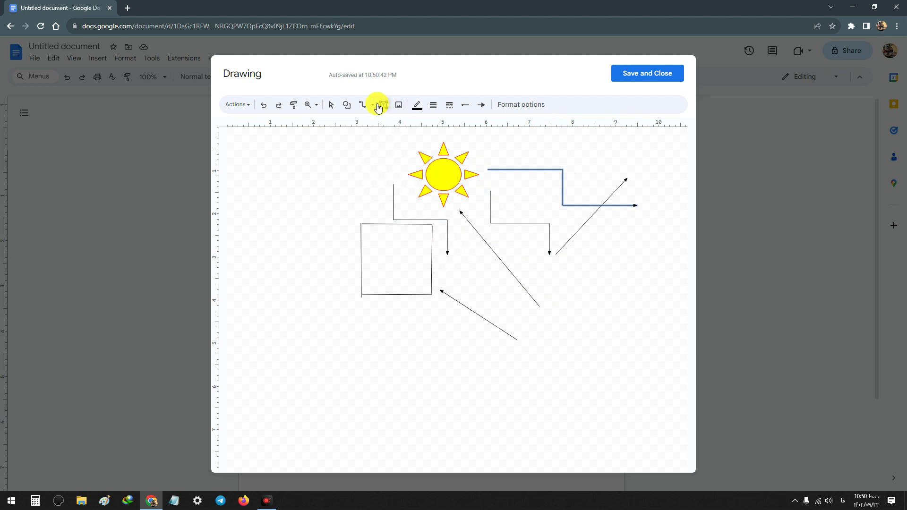
Draw two curved connectors, one from the sun past the square and one right of the sun.
click(373, 104)
click(375, 166)
drag(399, 177, 471, 296)
drag(478, 187, 525, 186)
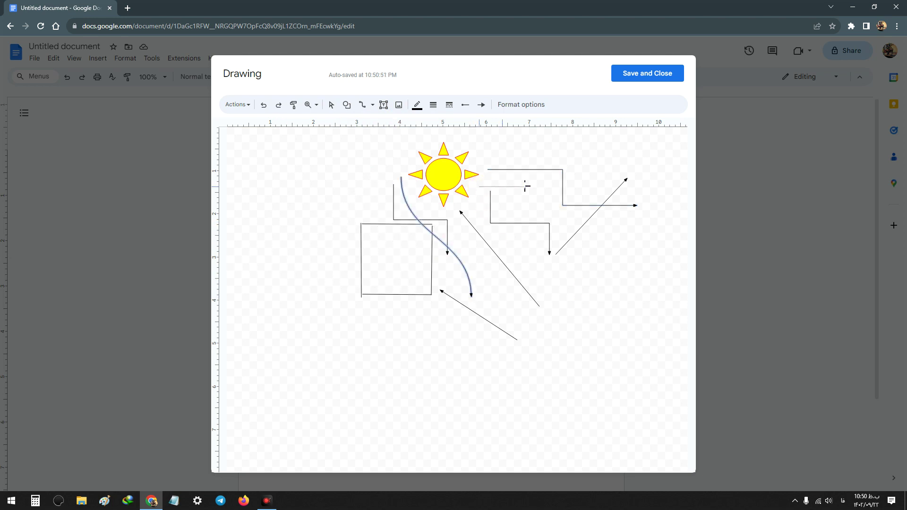
drag(568, 225, 581, 222)
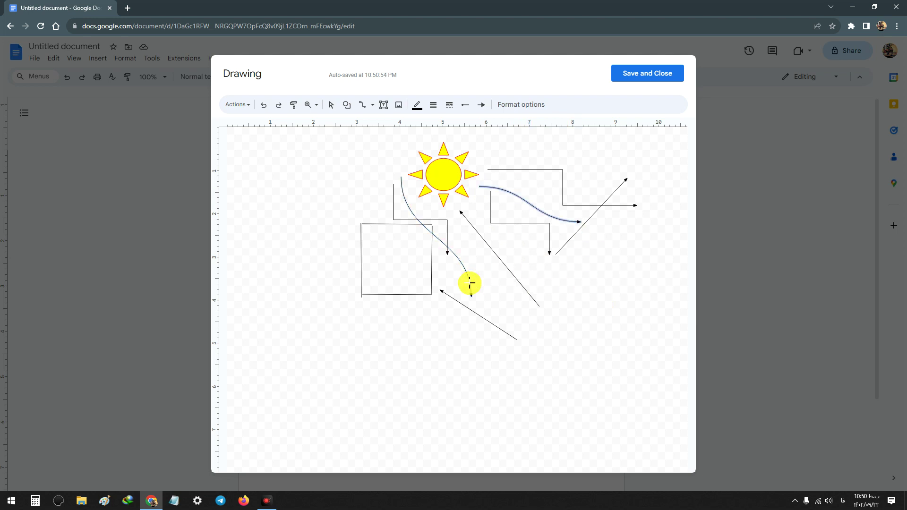
Undo the connectors and extra arrows, keeping the sun, square and one arrow.
key(ctrl+z)
key(ctrl+z)
key(ctrl+z)
key(ctrl+z)
key(ctrl+z)
key(ctrl+z)
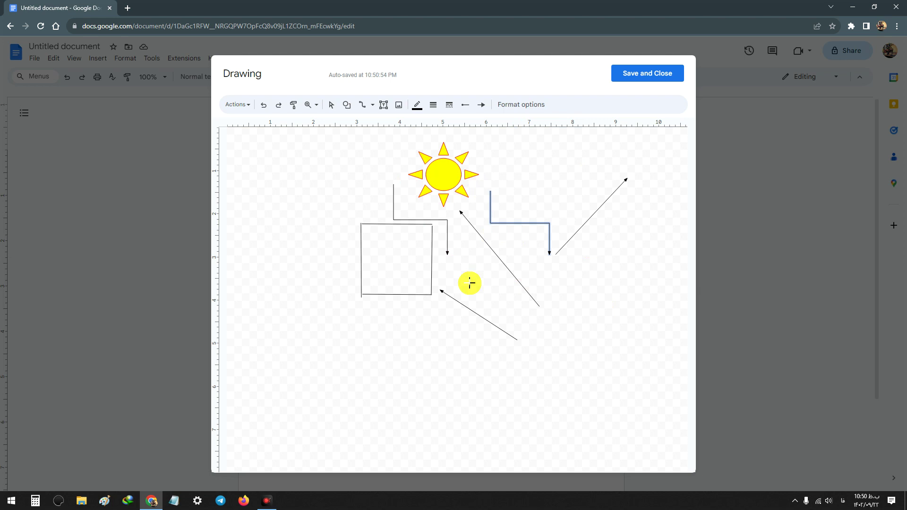
key(ctrl+z)
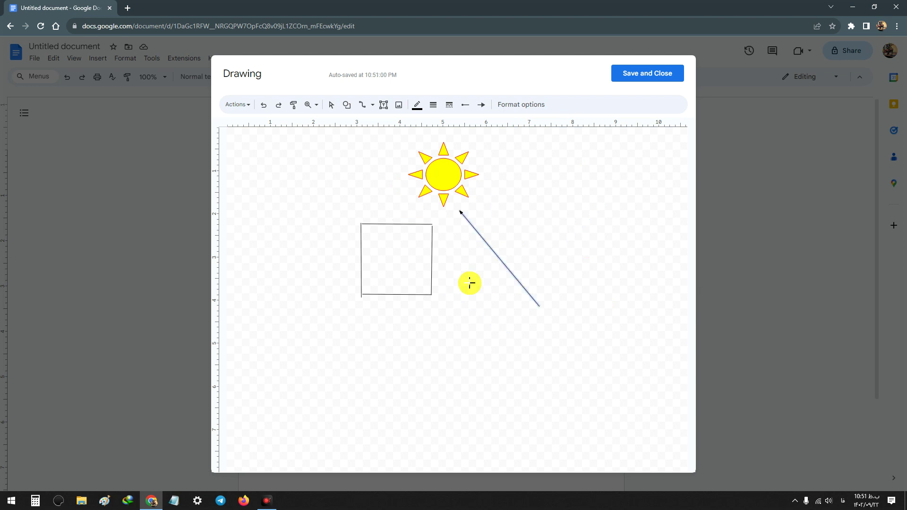
click(373, 105)
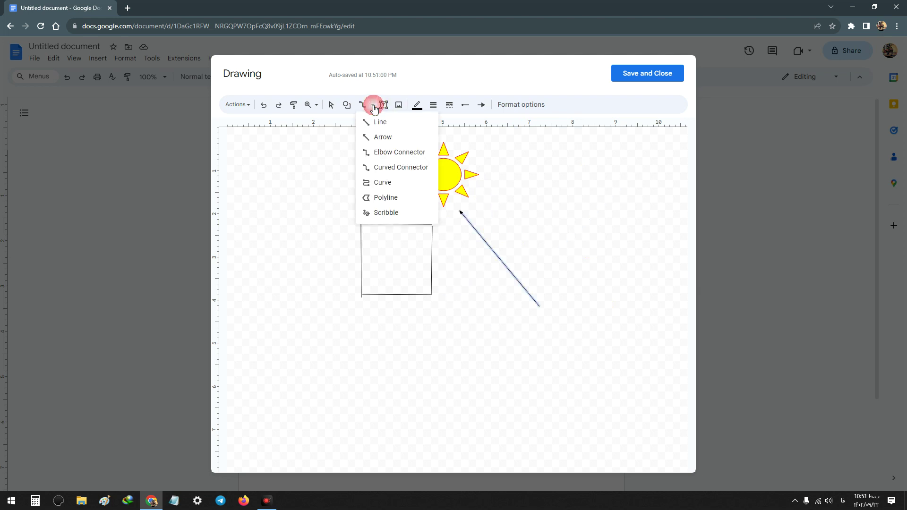
click(380, 188)
Draw a closed three-point curve shape below the diagonal arrow.
click(540, 343)
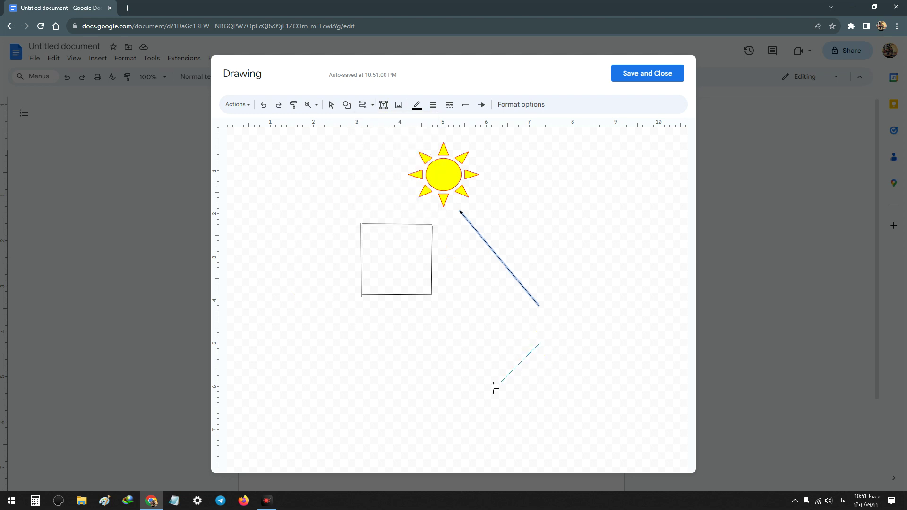
click(446, 429)
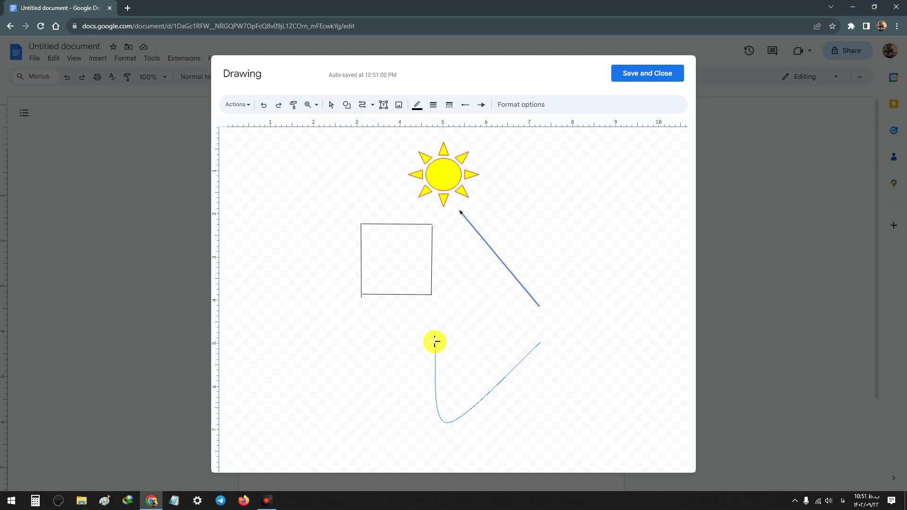
click(432, 325)
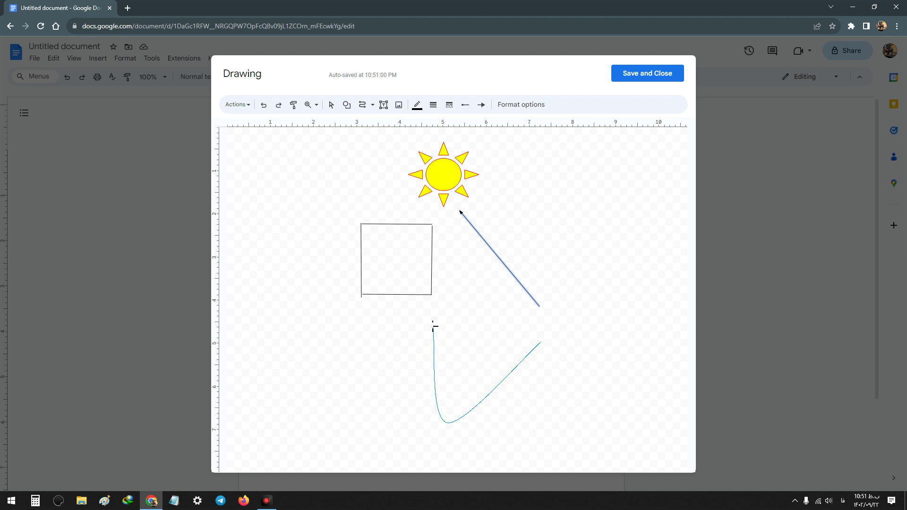
click(540, 342)
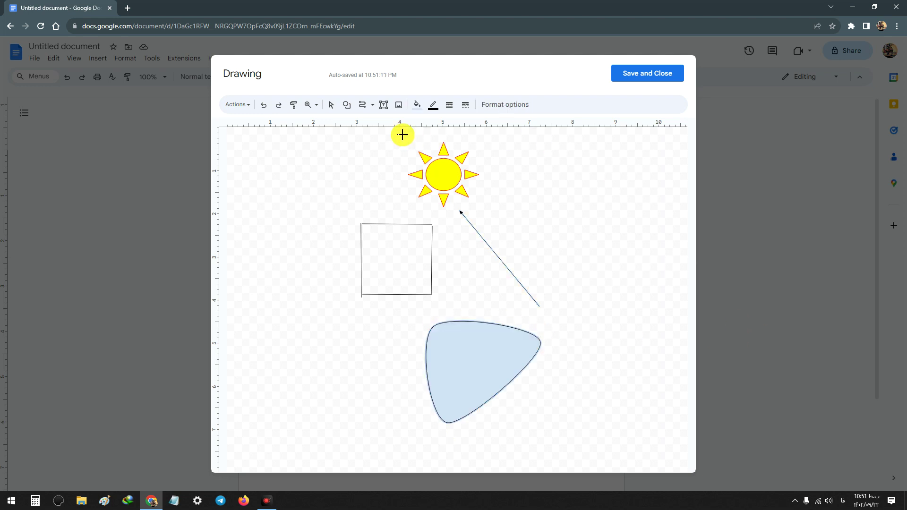
Fill the curved shape pale yellow.
click(329, 107)
click(478, 336)
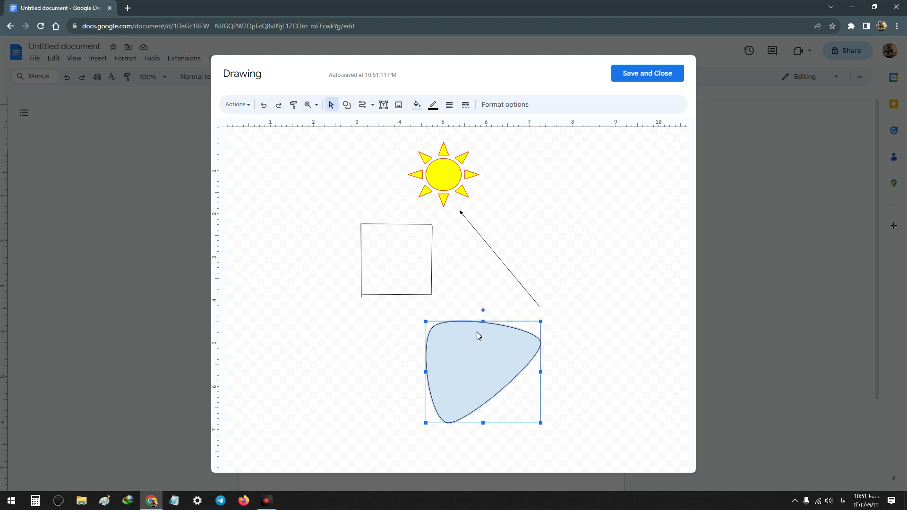
click(417, 104)
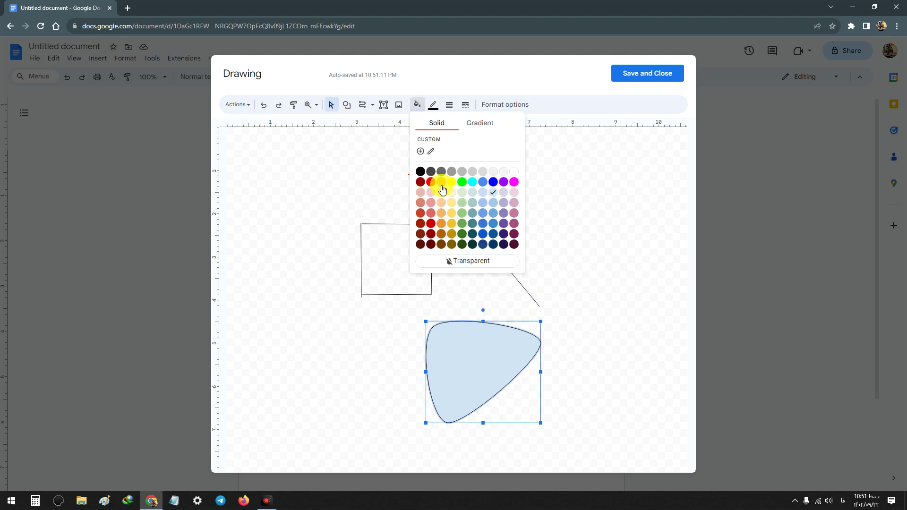
click(449, 197)
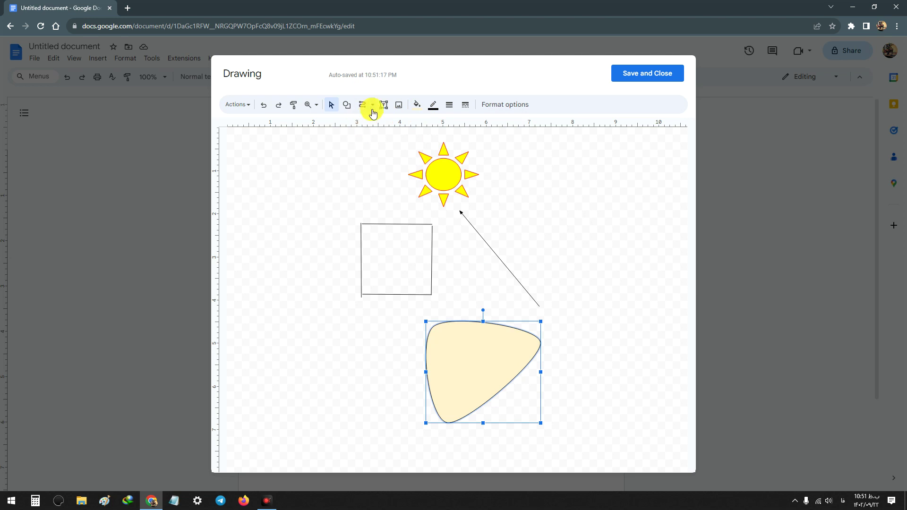
click(373, 109)
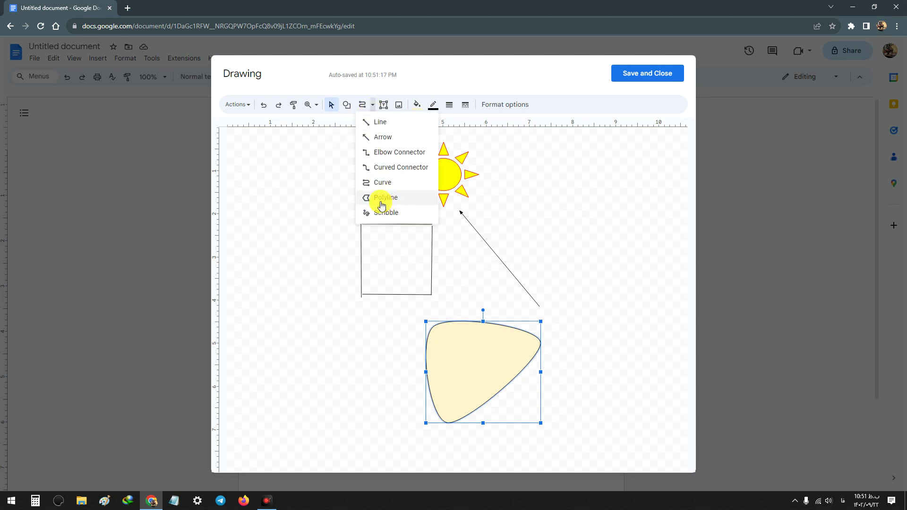
Draw a closed polyline triangle to the left of the square.
click(384, 198)
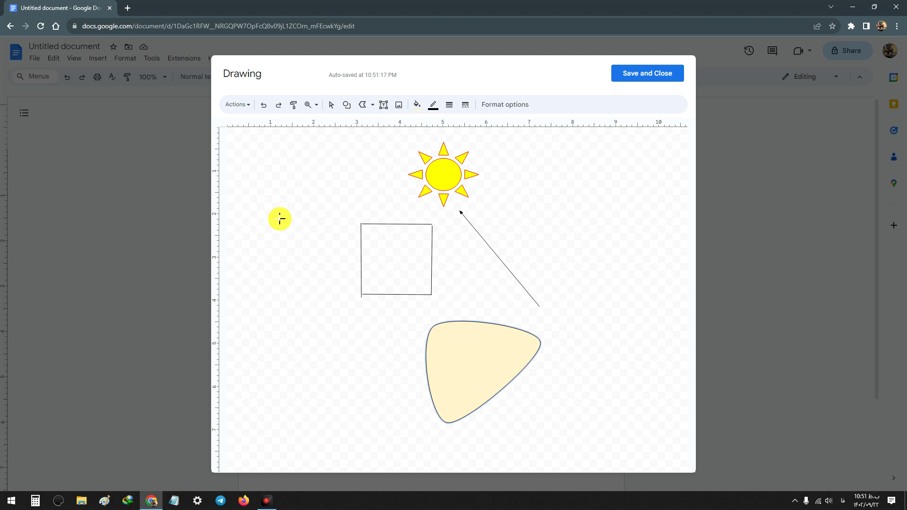
click(306, 202)
click(241, 287)
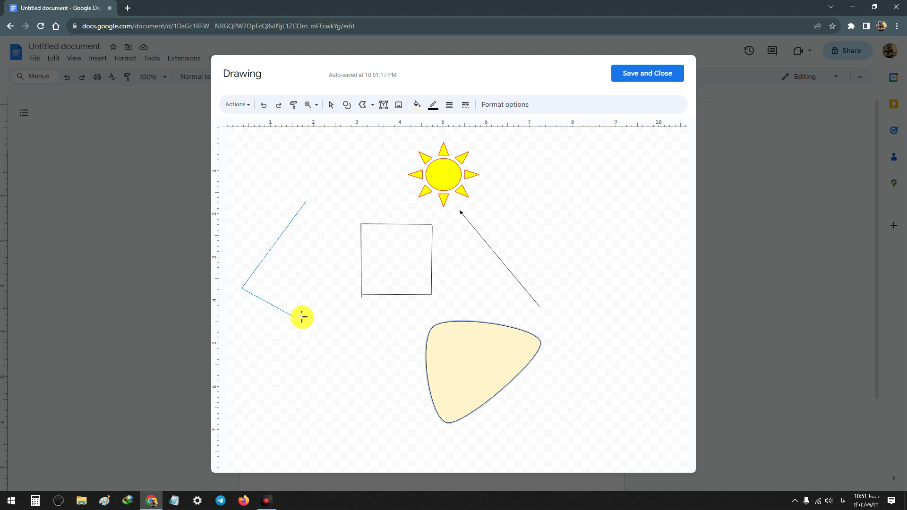
click(336, 300)
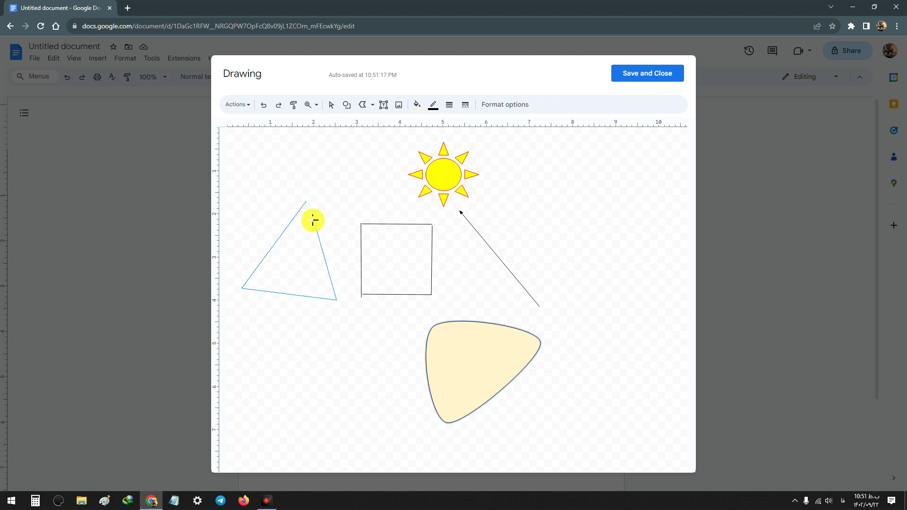
click(307, 201)
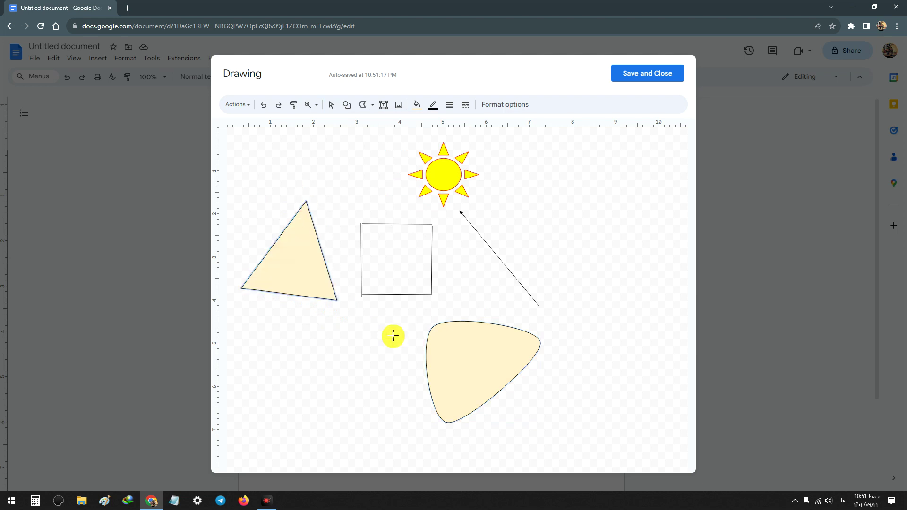
Draw a second closed polyline triangle below the first.
click(383, 341)
click(309, 424)
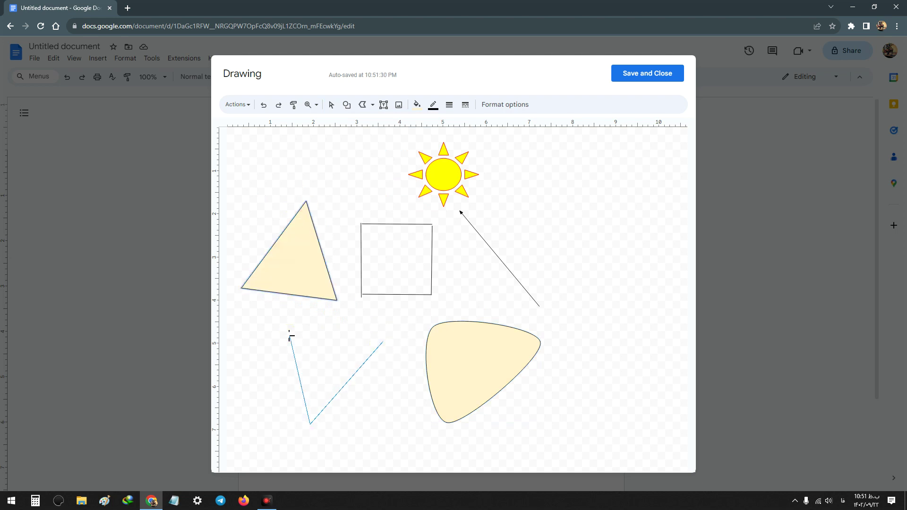
click(289, 336)
click(381, 341)
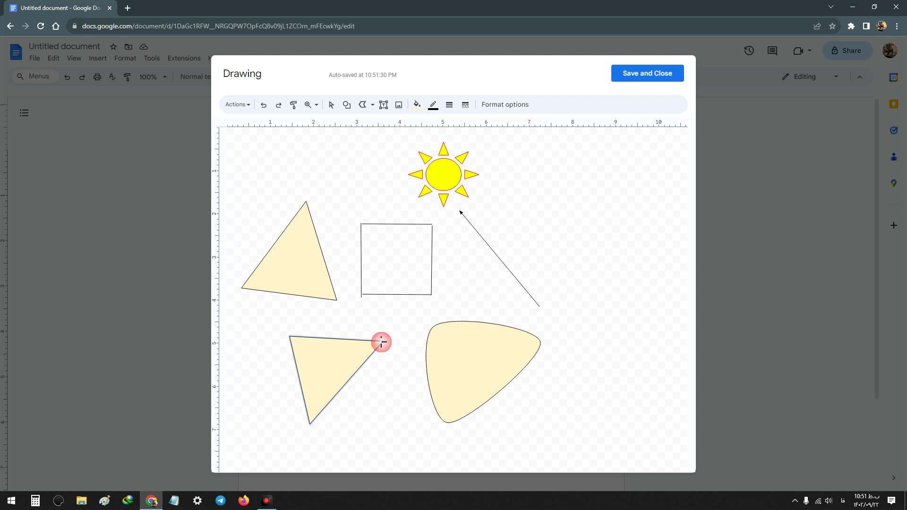
click(371, 108)
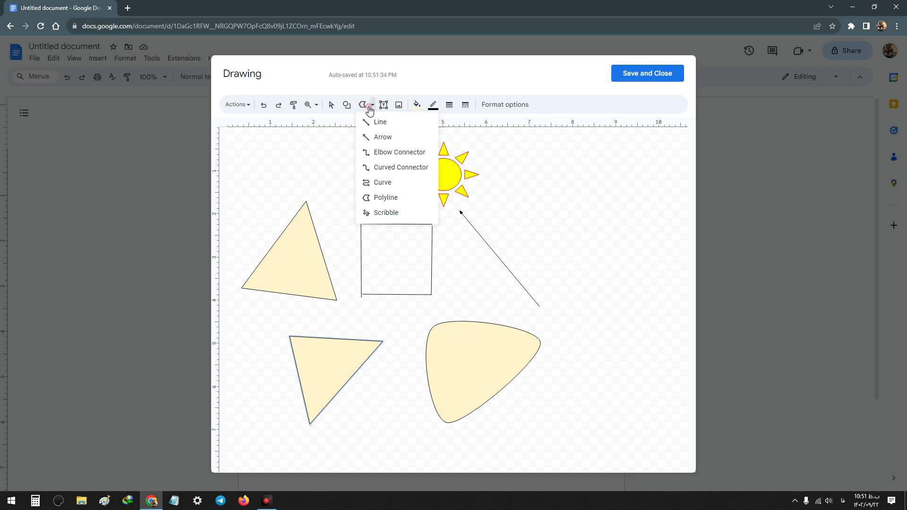
Scribble a face with two eyes and a smile to the right of the sun.
click(392, 215)
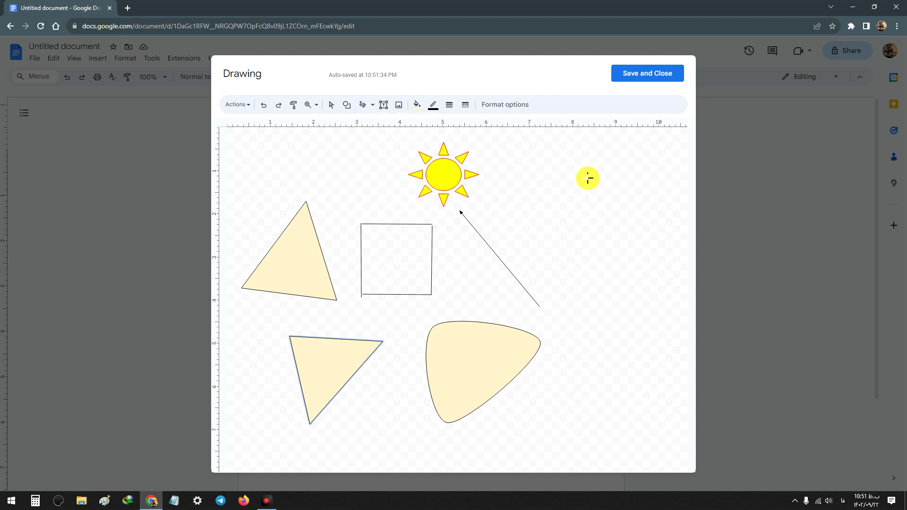
mouse_move(549, 162)
mouse_down()
mouse_move(580, 161)
mouse_move(553, 162)
mouse_move(562, 171)
mouse_move(532, 185)
mouse_move(547, 194)
mouse_move(548, 178)
mouse_move(552, 201)
mouse_move(542, 202)
mouse_up()
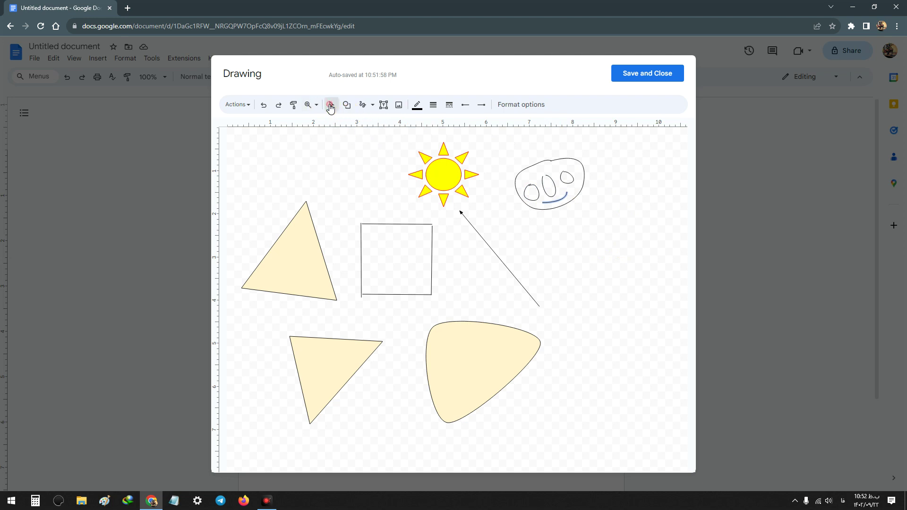
click(401, 242)
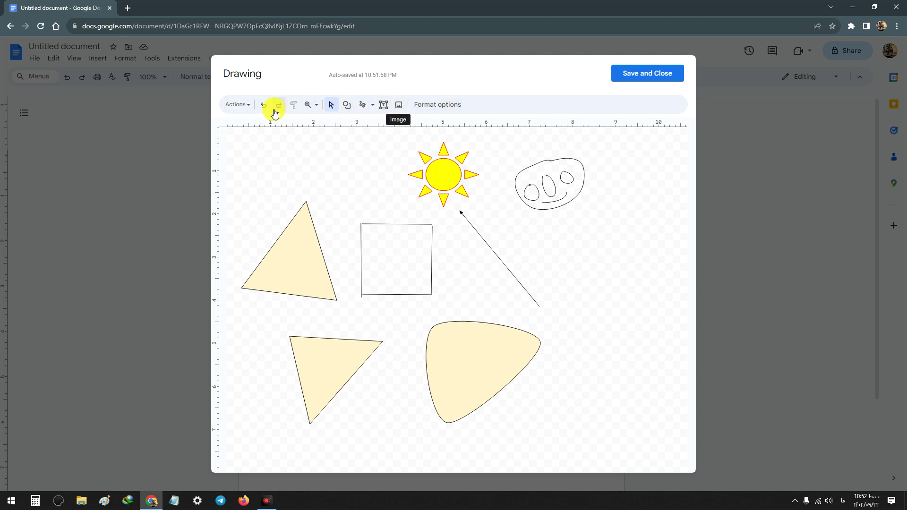
Insert word art reading 'dog and cat' from the Actions menu into the drawing.
click(238, 105)
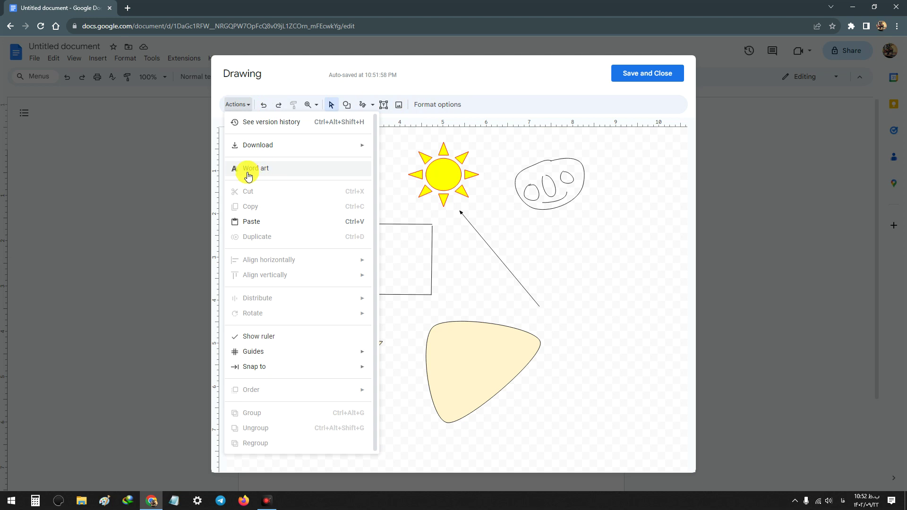
click(244, 107)
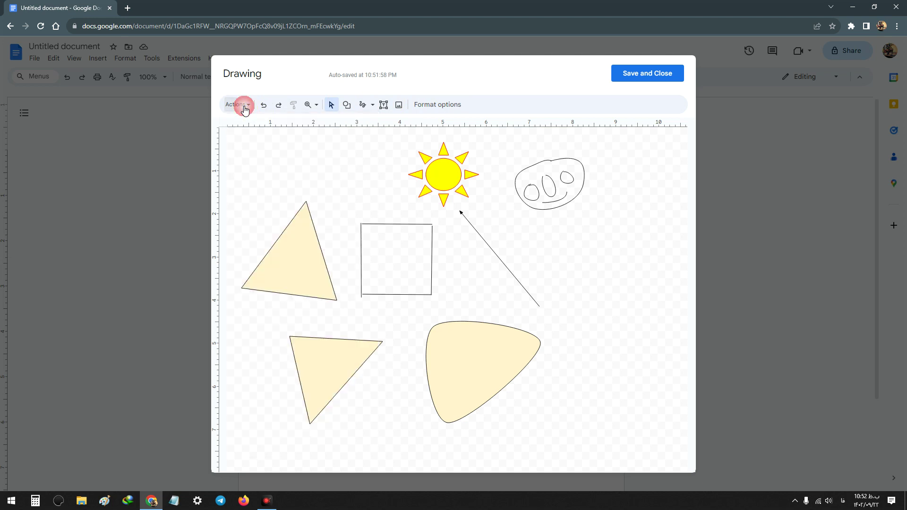
click(244, 107)
click(245, 106)
click(245, 106)
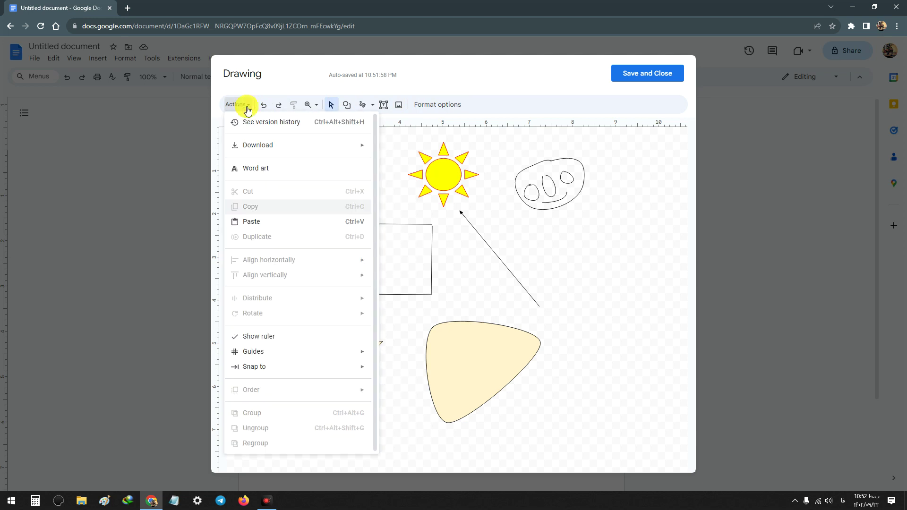
click(264, 170)
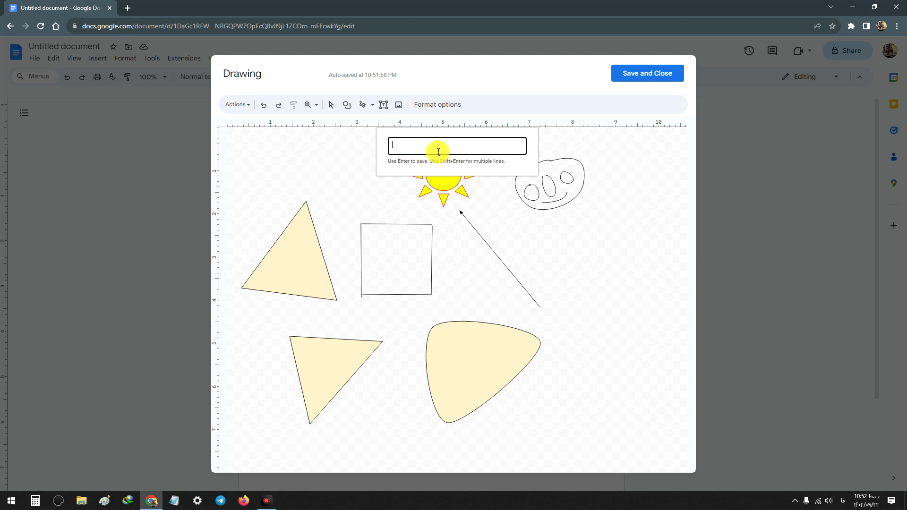
key(alt+shift)
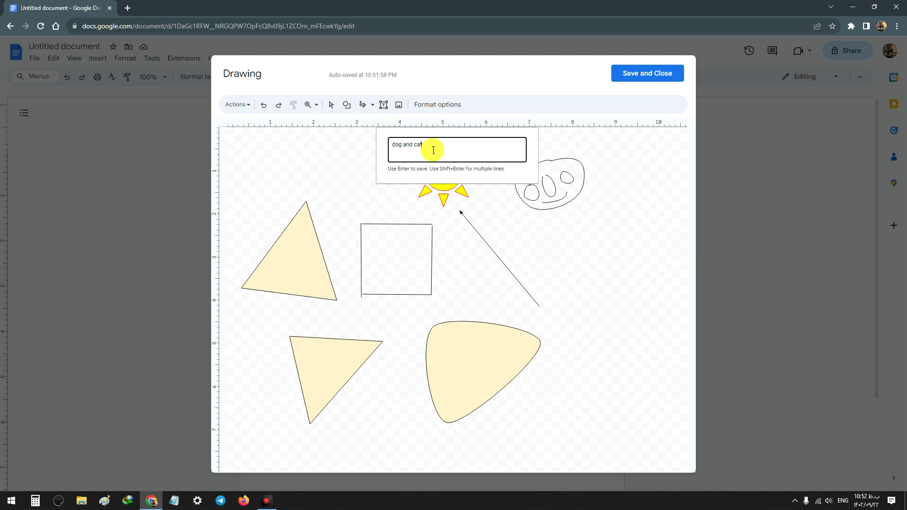
key(Return)
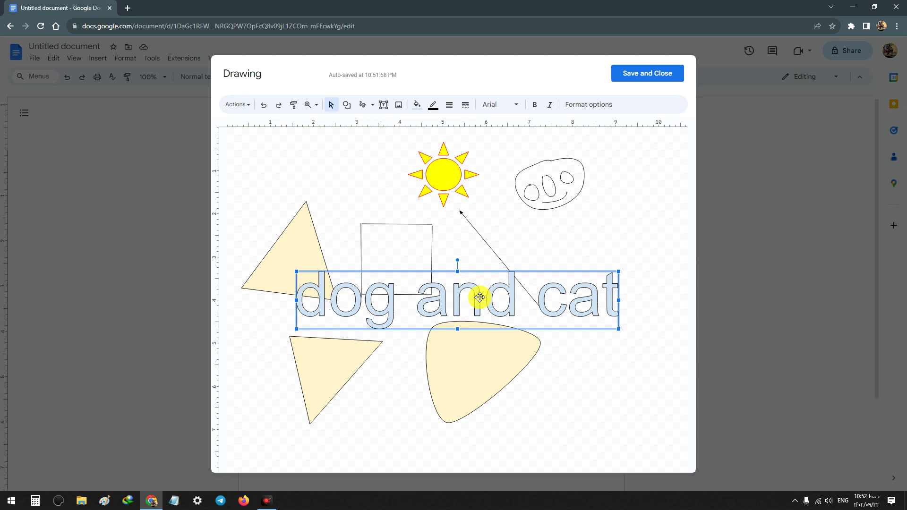
Delete the rounded, lower and upper-left triangles, then move the word art below the square.
drag(480, 297, 569, 252)
click(568, 300)
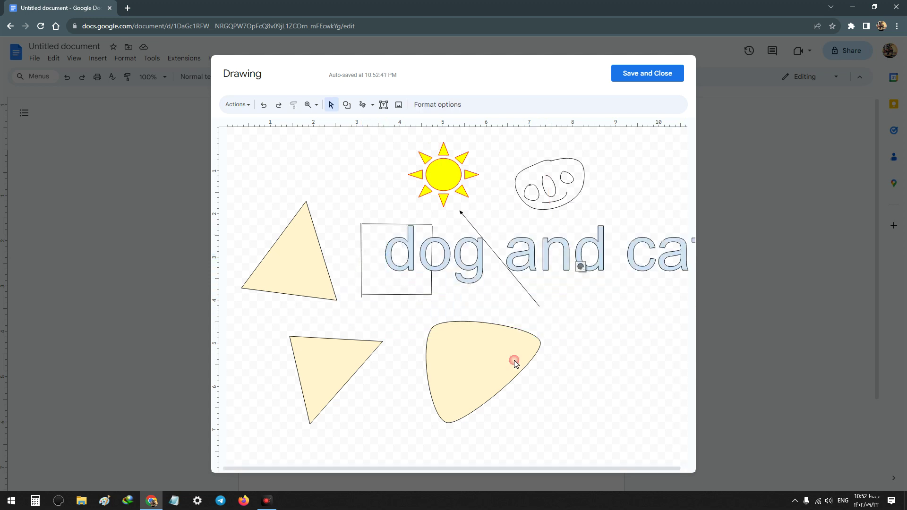
click(514, 361)
key(Delete)
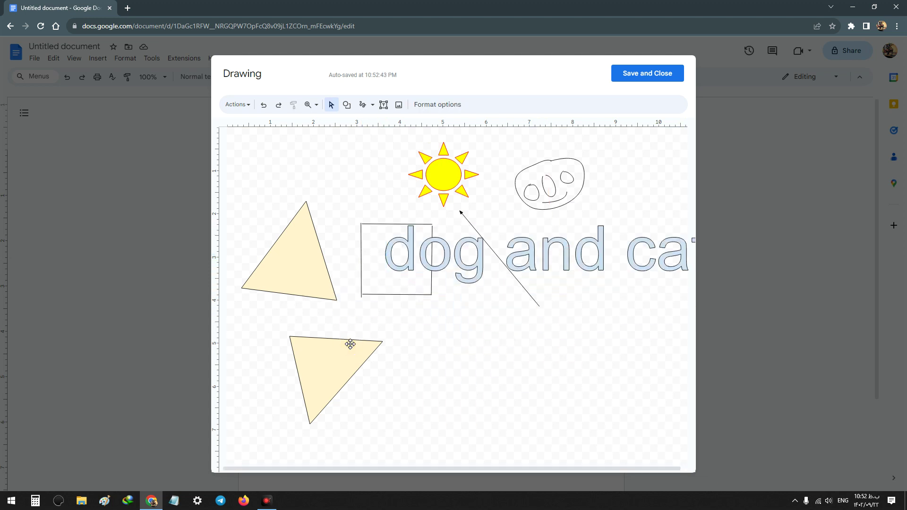
click(350, 345)
key(Delete)
click(269, 250)
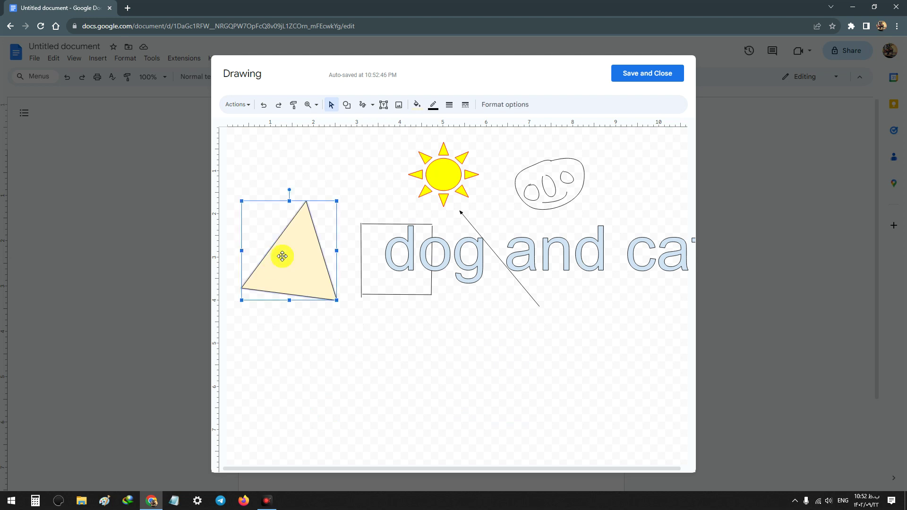
key(Delete)
drag(466, 248, 375, 347)
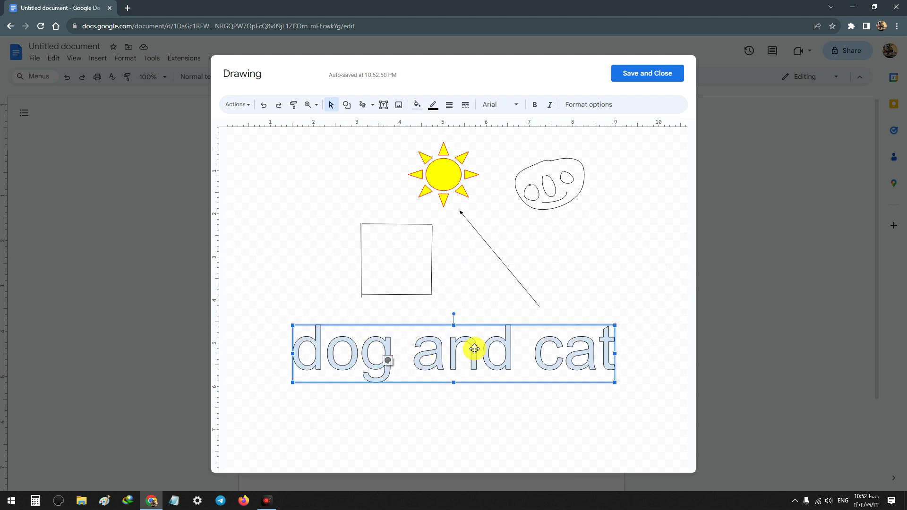
Give the 'dog and cat' word art a red fill and a yellow outline.
click(397, 316)
click(462, 348)
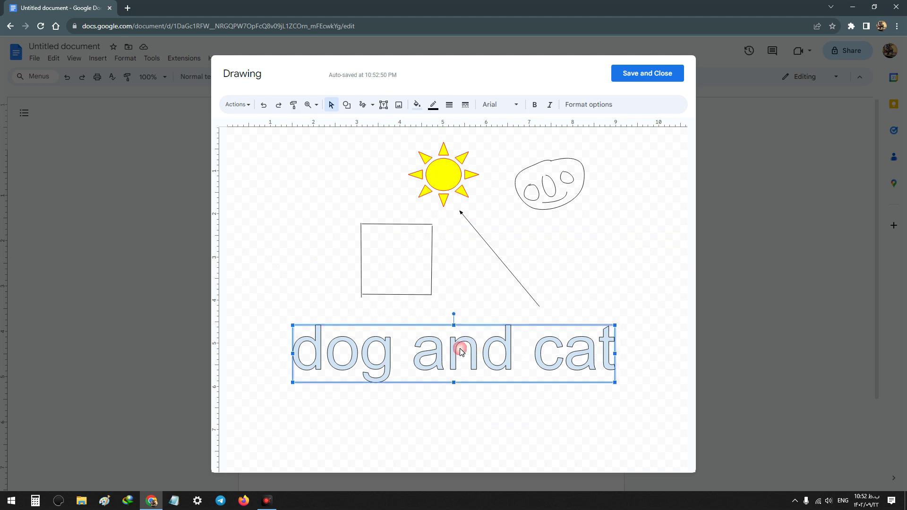
click(421, 106)
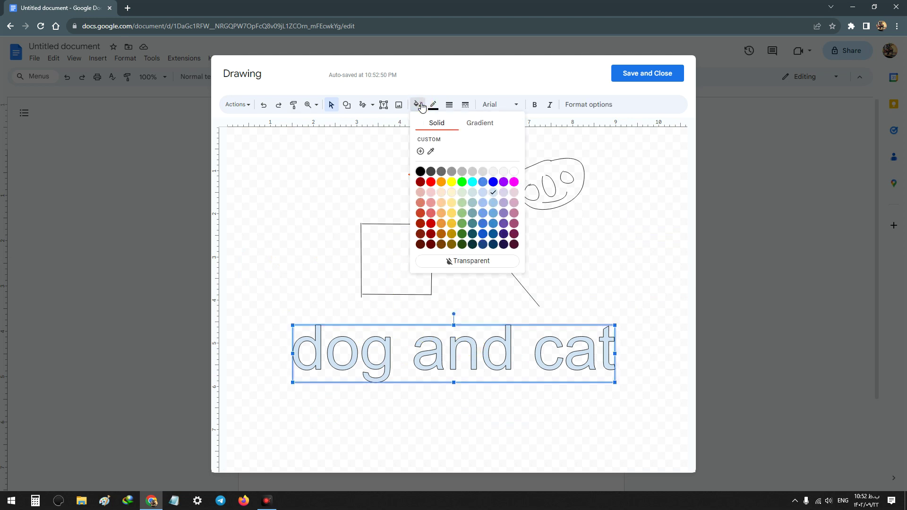
click(431, 182)
click(432, 104)
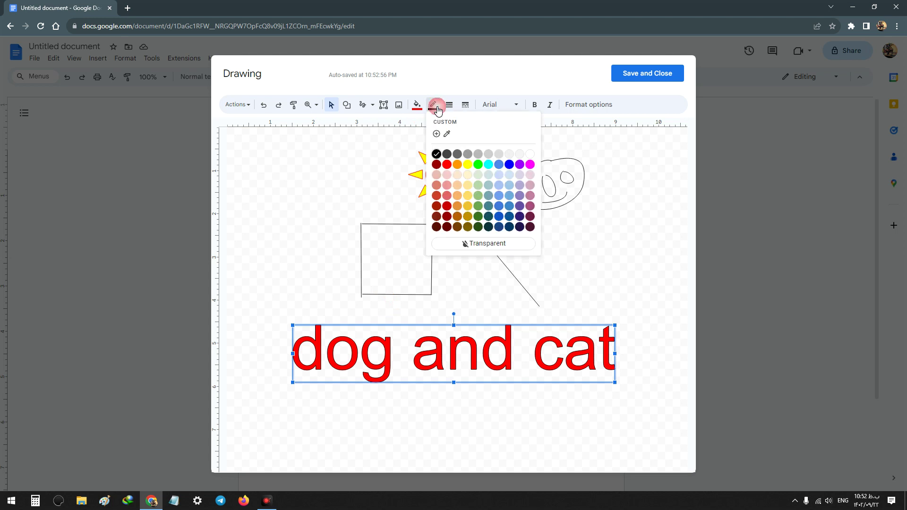
click(465, 168)
Move the word art up and right so it overlaps the square's bottom edge.
click(491, 344)
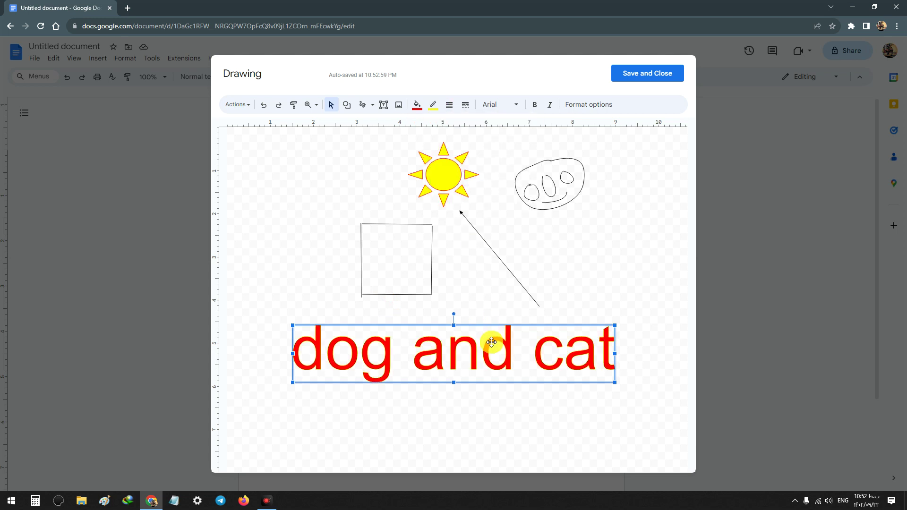
click(488, 354)
click(465, 352)
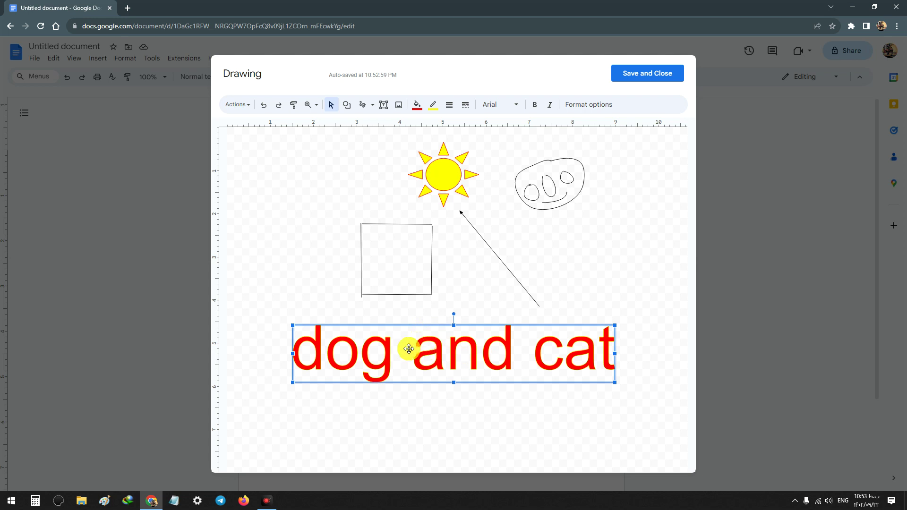
drag(449, 348, 512, 297)
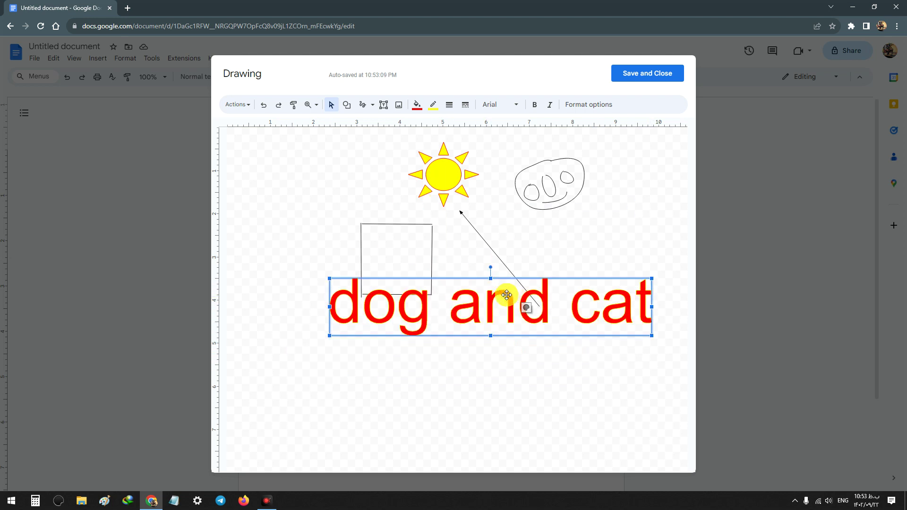
Draw a horizontal scroll callout banner across the bottom and fill it light cornflower blue.
click(347, 105)
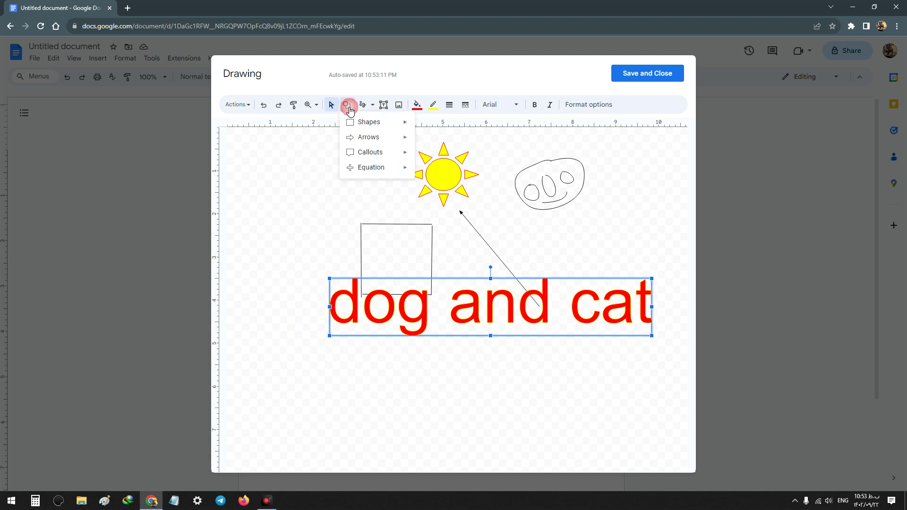
mouse_move(354, 156)
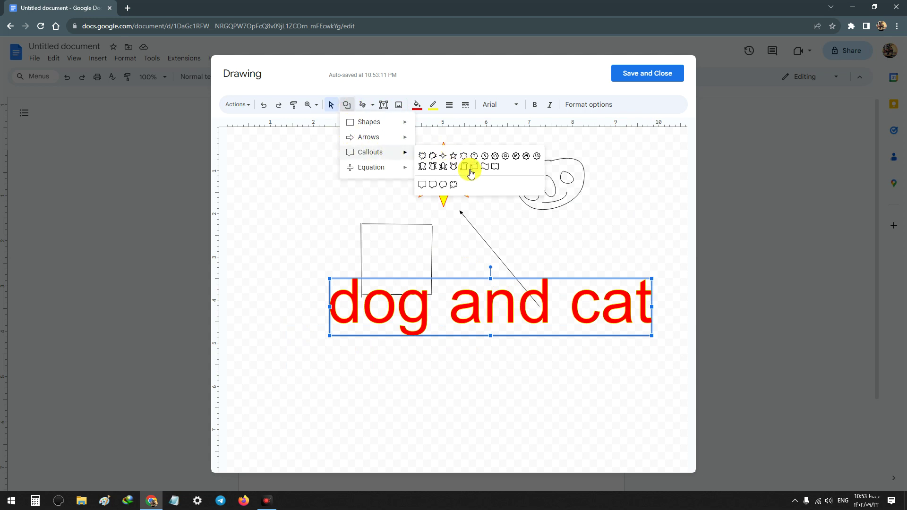
click(472, 173)
drag(646, 384, 278, 442)
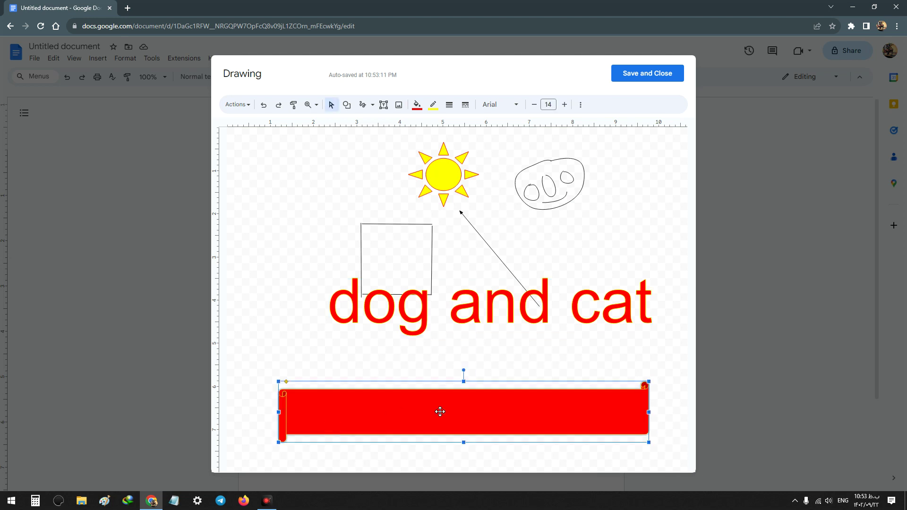
drag(482, 415, 481, 395)
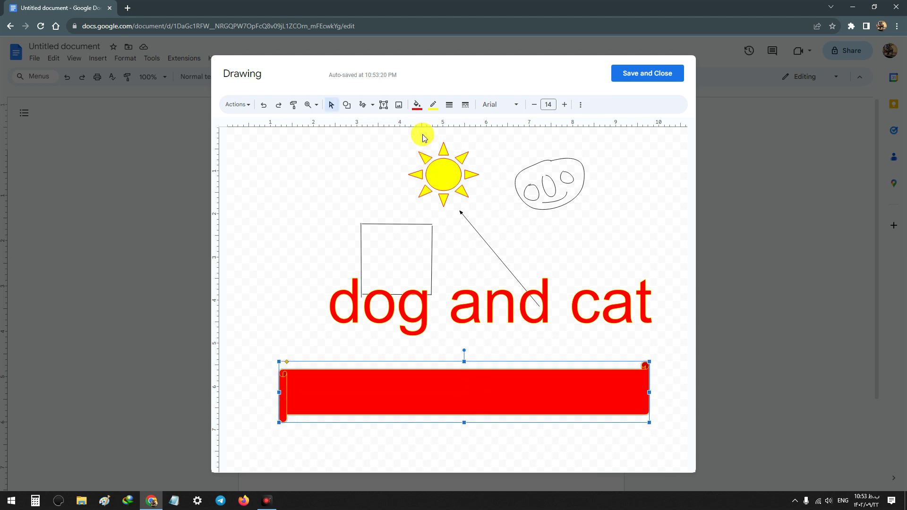
click(418, 111)
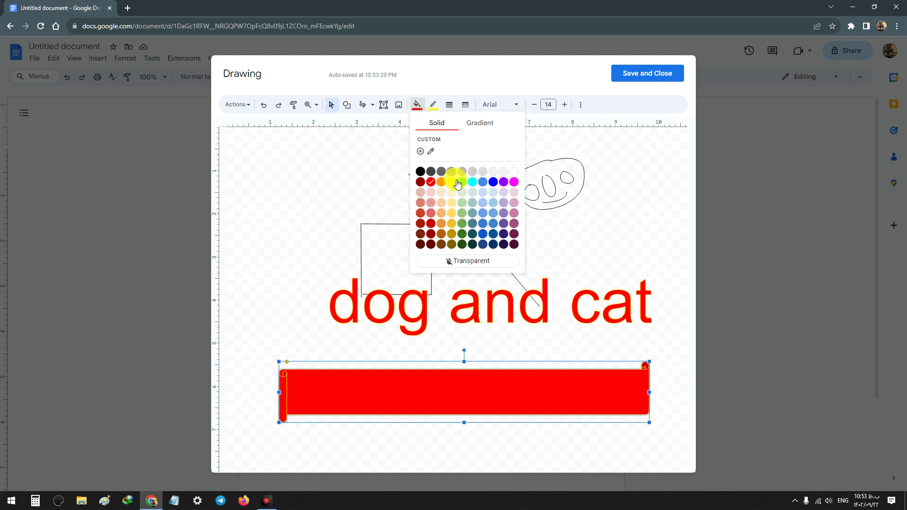
click(484, 215)
Move the 'dog and cat' text down onto the blue banner.
click(465, 299)
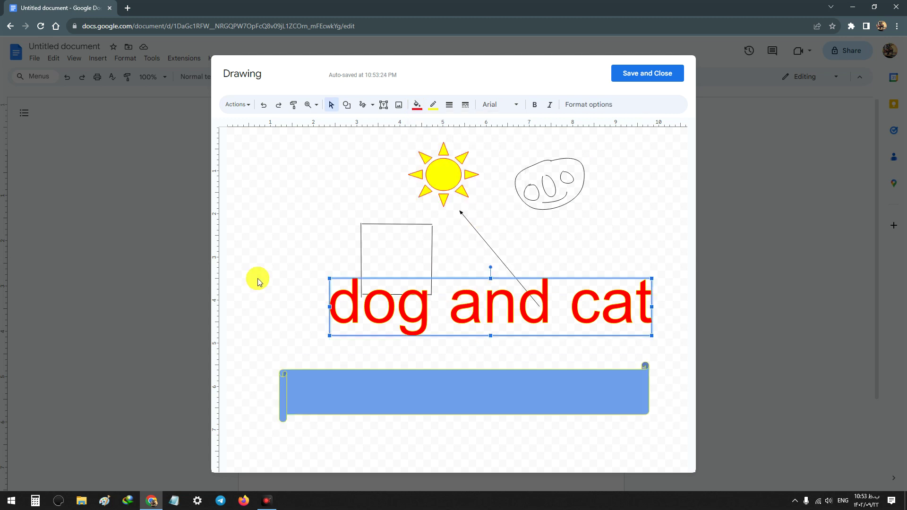
drag(399, 306, 356, 307)
drag(455, 307, 474, 393)
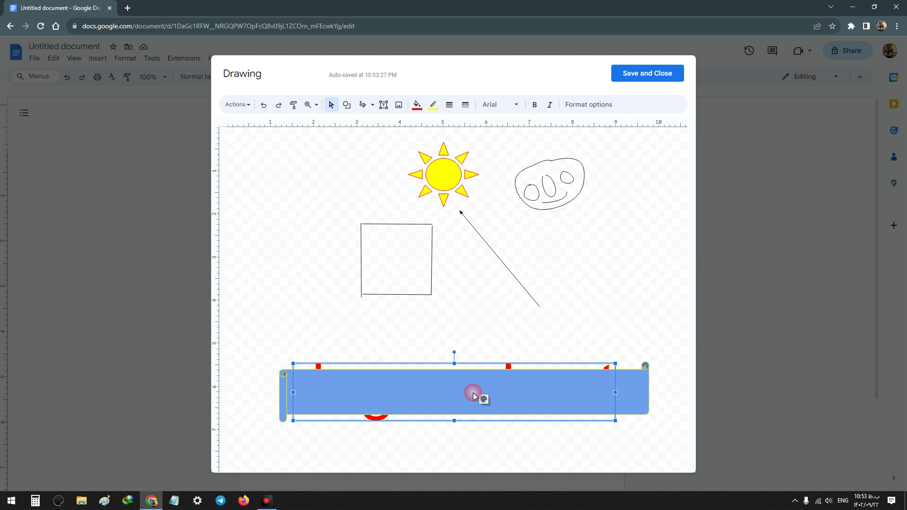
click(450, 387)
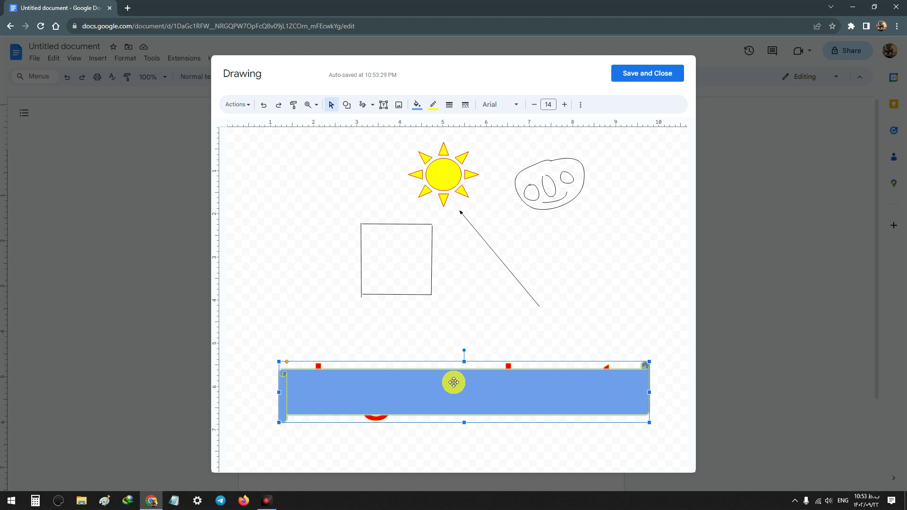
Send the blue banner backward so the word art shows in front of it.
right_click(453, 387)
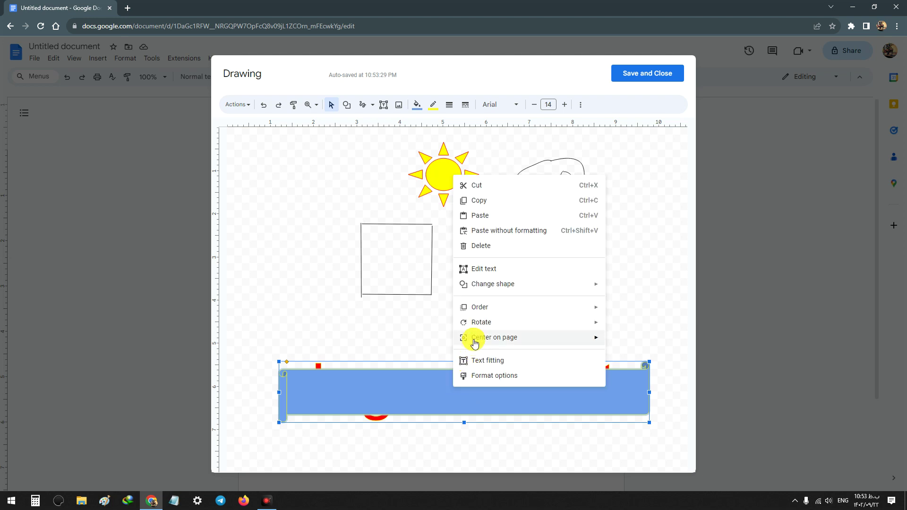
mouse_move(479, 324)
mouse_move(510, 305)
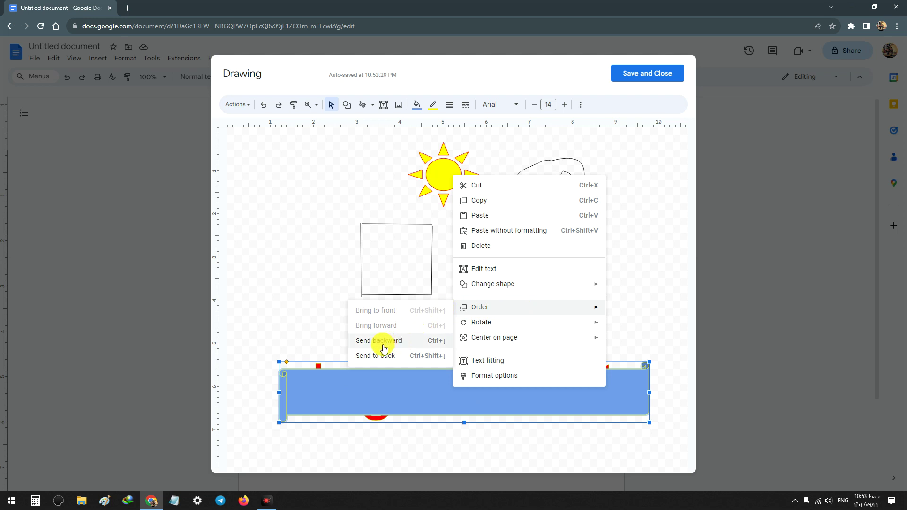
click(391, 347)
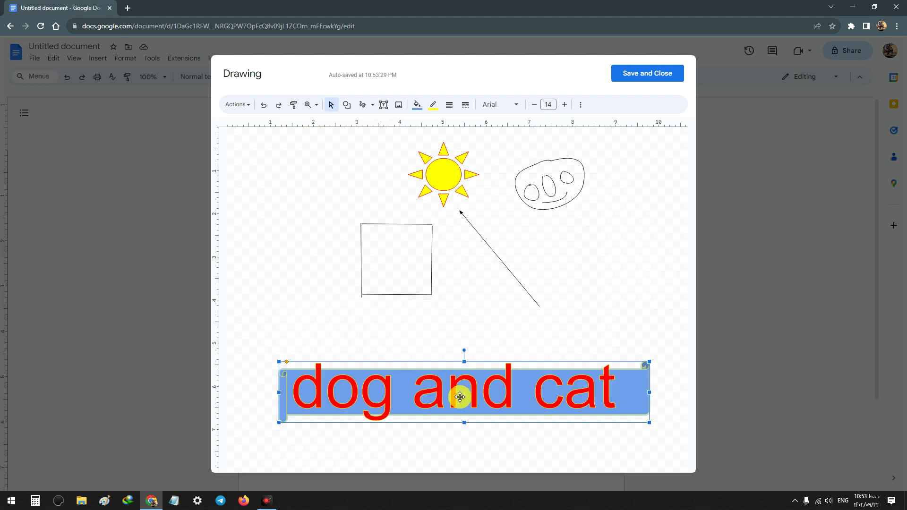
Shrink and centre the 'dog and cat' text on the banner and colour it yellow.
click(461, 395)
drag(625, 363, 601, 375)
drag(509, 390, 513, 384)
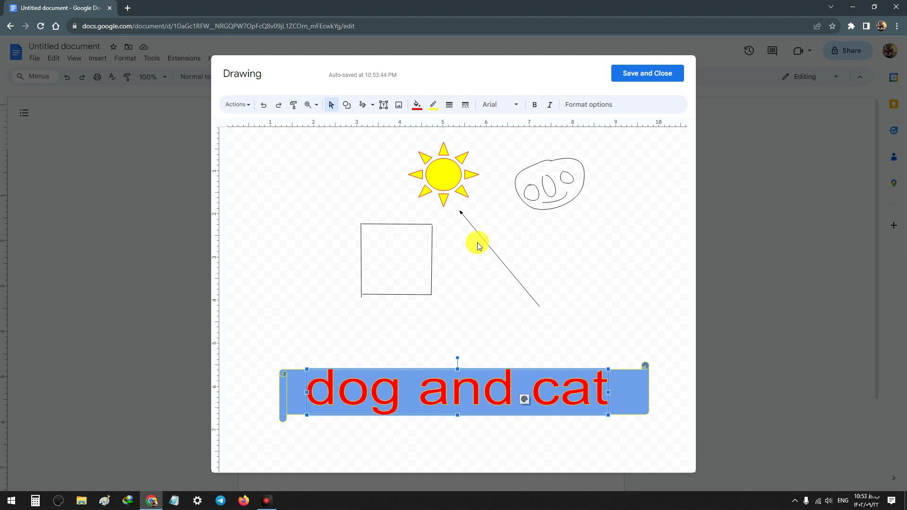
click(433, 104)
click(458, 393)
click(416, 105)
click(452, 182)
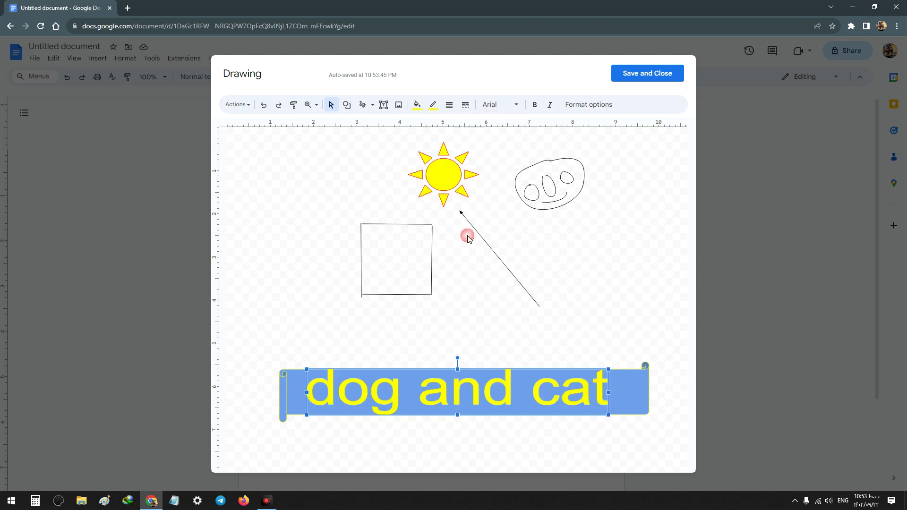
drag(465, 381, 471, 374)
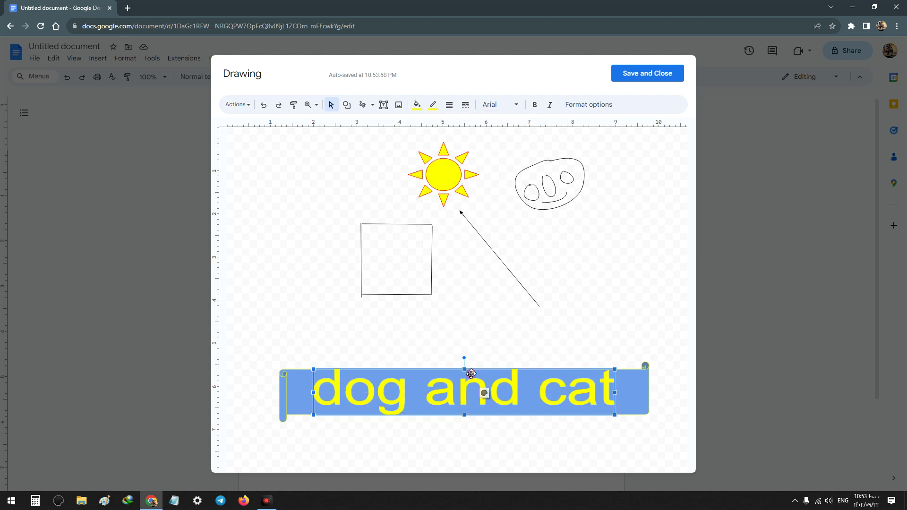
click(483, 342)
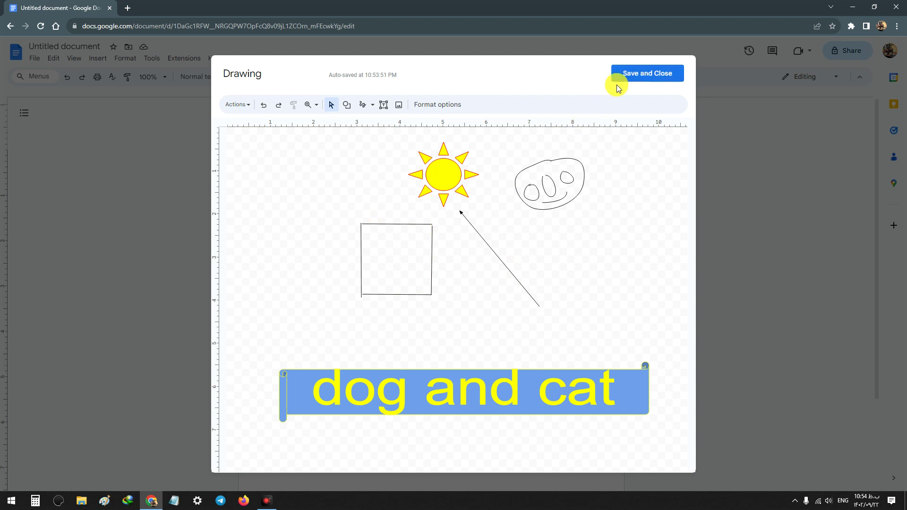
Save and close the drawing, then select it on the page below the title.
click(647, 79)
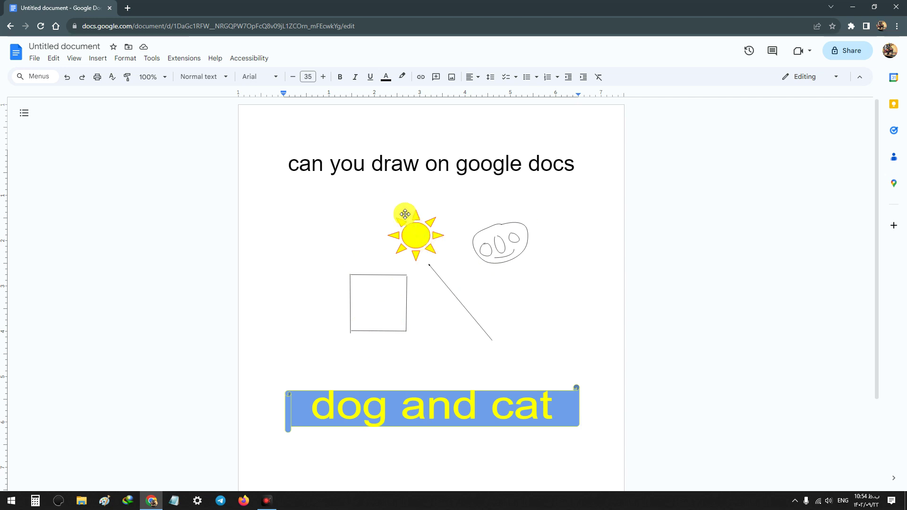
click(408, 242)
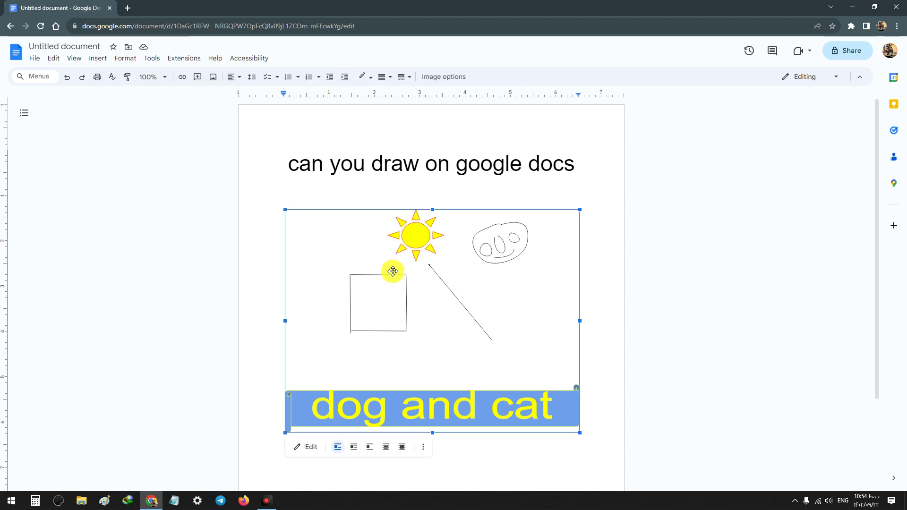
double_click(432, 300)
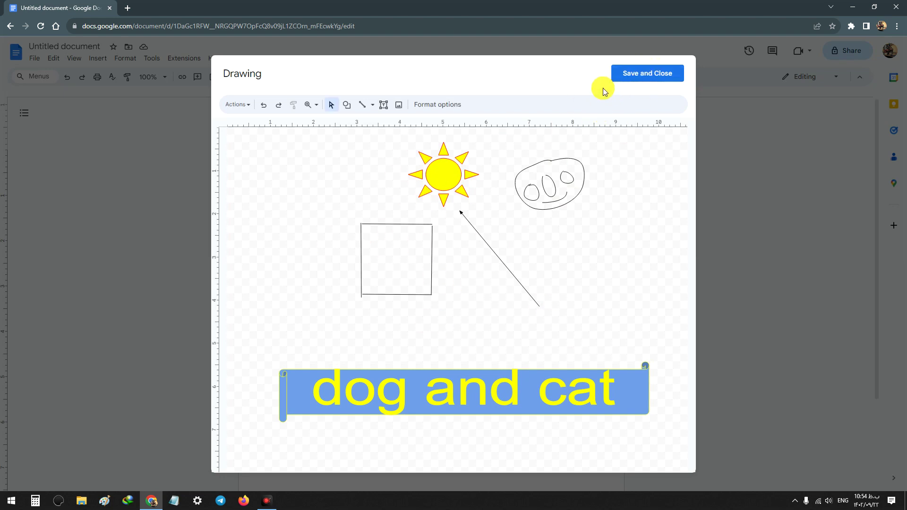
click(646, 75)
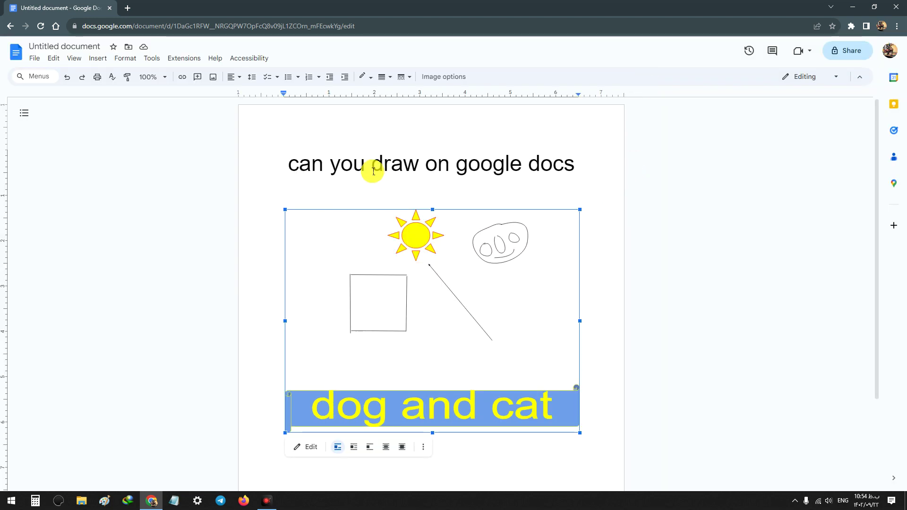
click(294, 160)
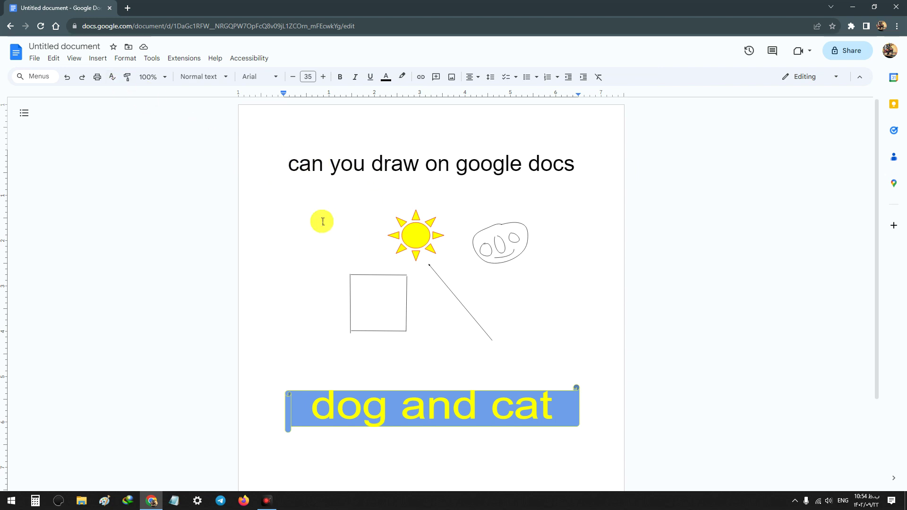
click(437, 250)
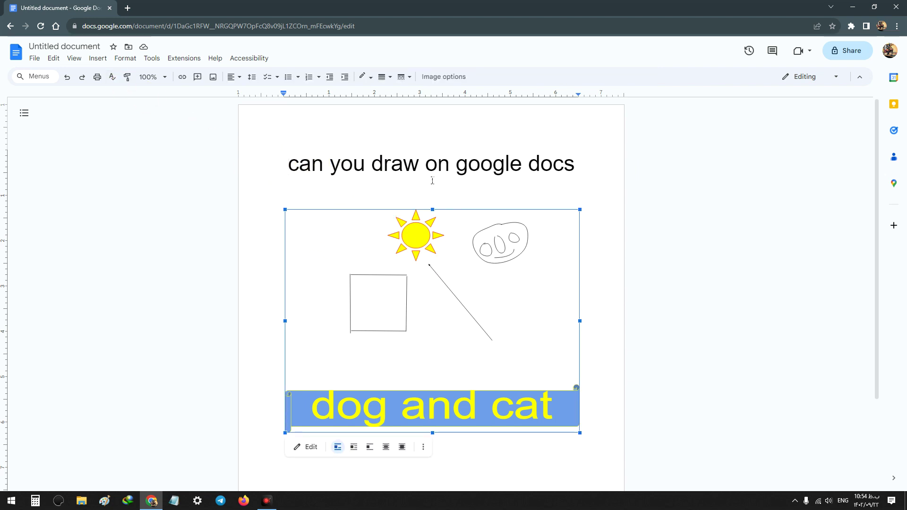
double_click(285, 145)
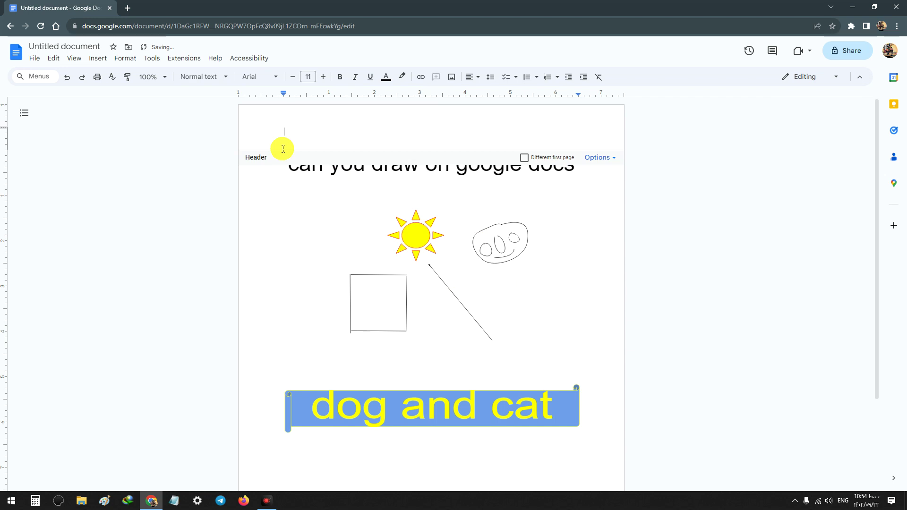
click(307, 186)
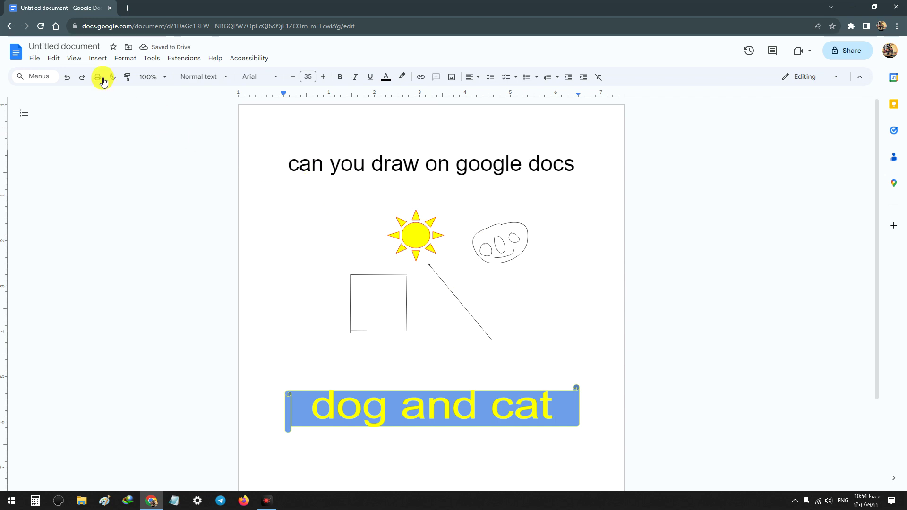
click(94, 59)
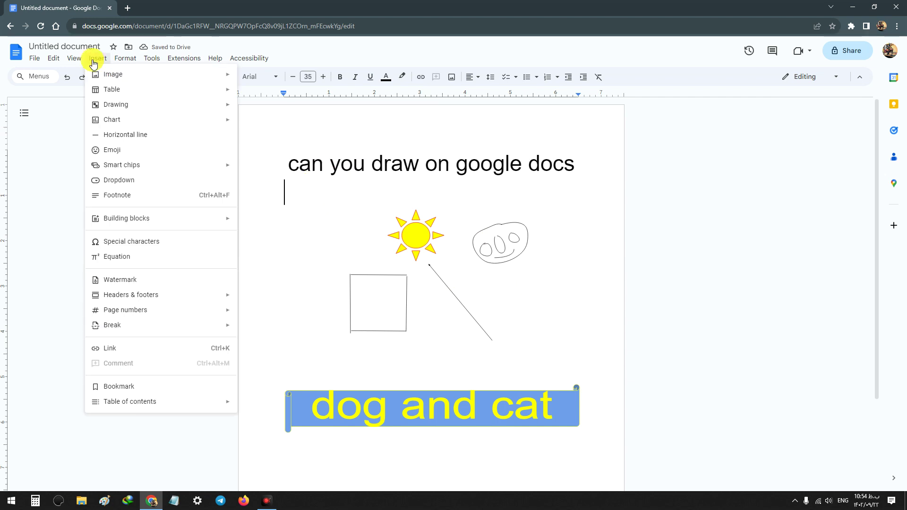
mouse_move(122, 110)
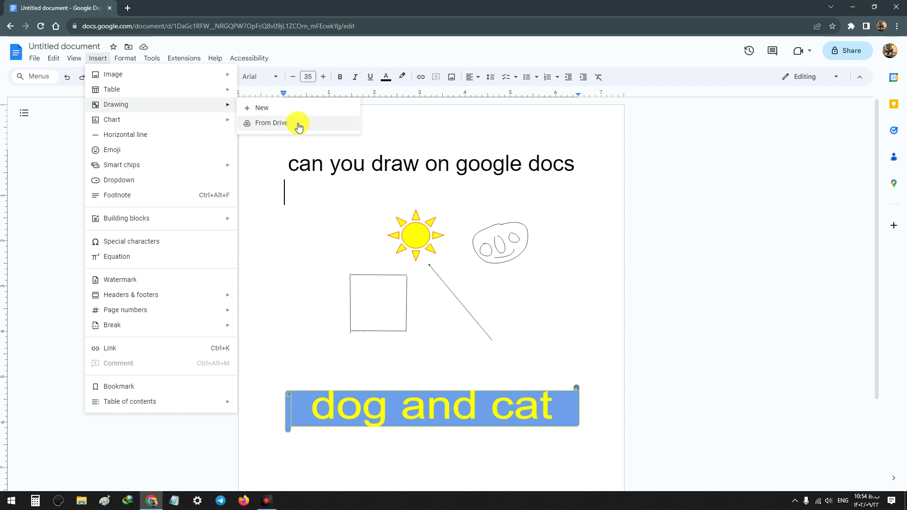
click(277, 168)
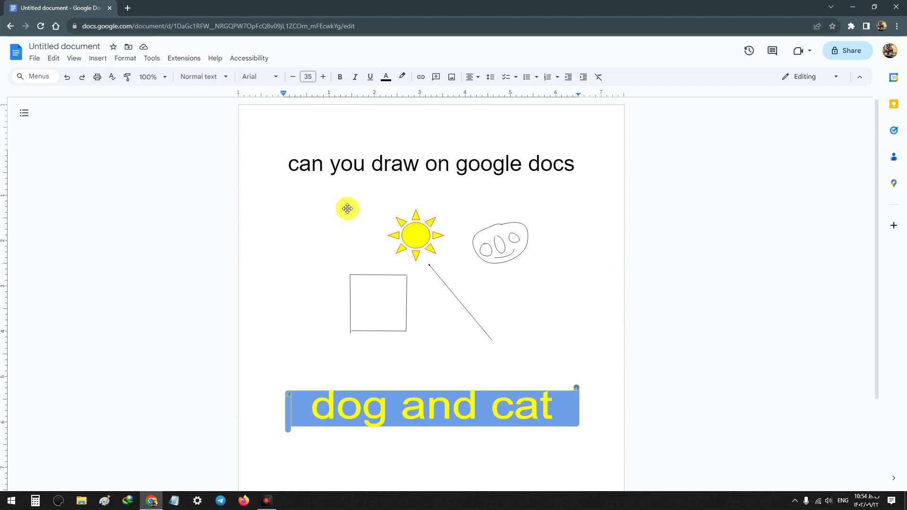